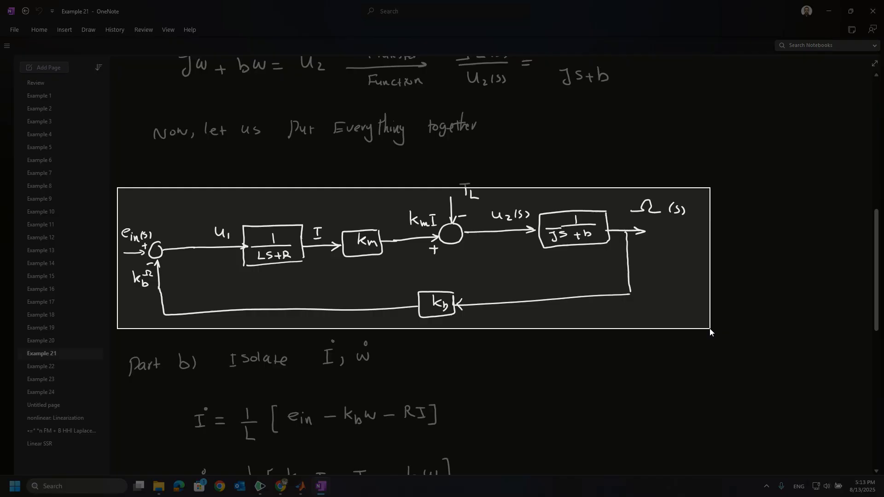
Step: Capture a screenshot of the DC motor block diagram to the clipboard
click(706, 329)
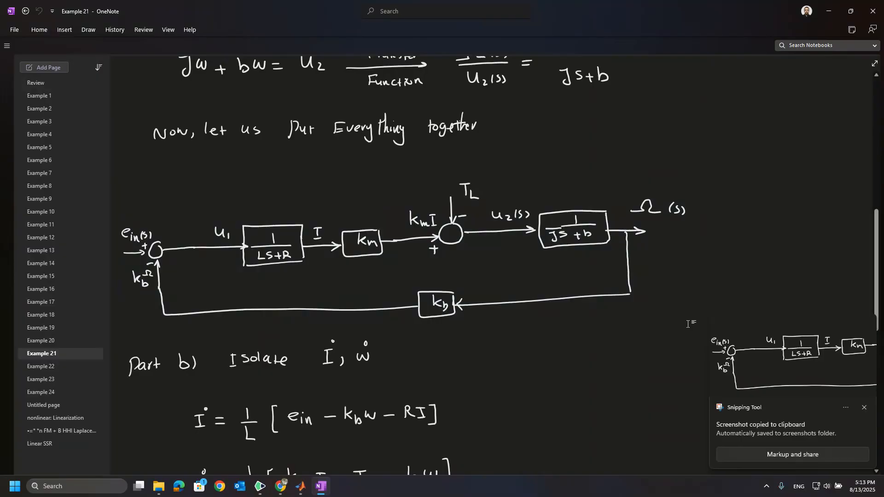
key(super+shift+s)
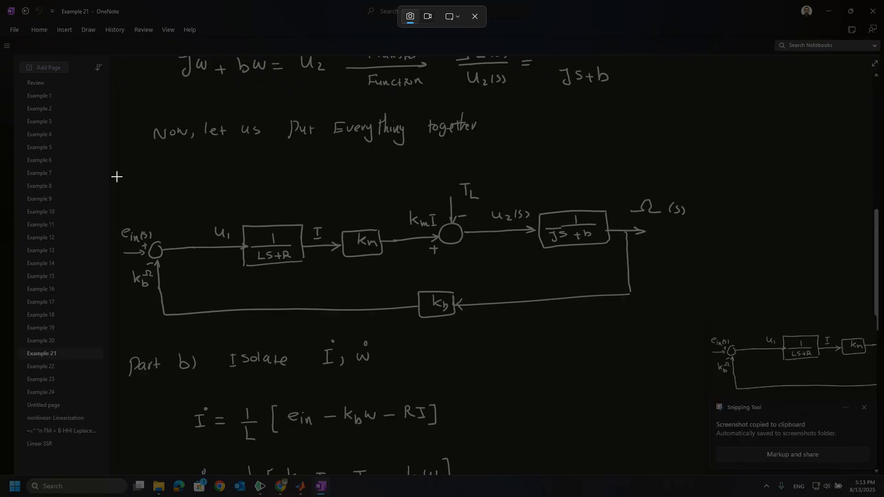
drag(117, 177, 705, 328)
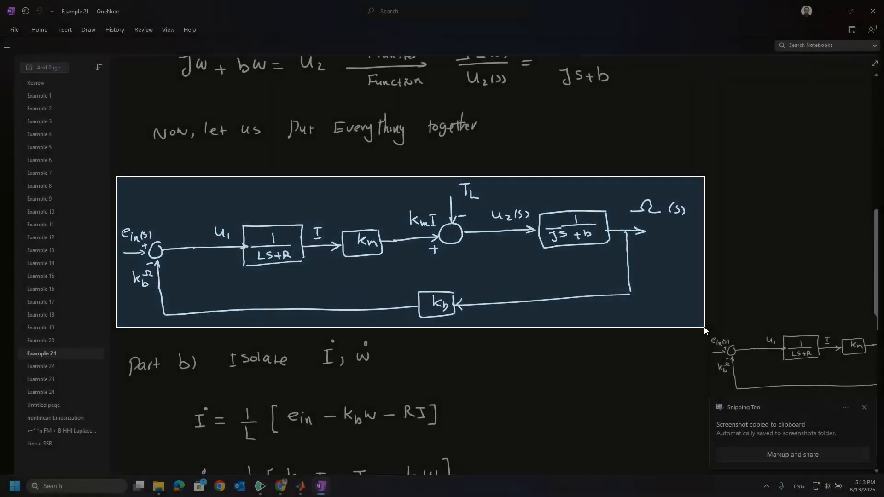
Step: Switch to Simulink and create a new blank model, maximizing its window
mouse_move(301, 489)
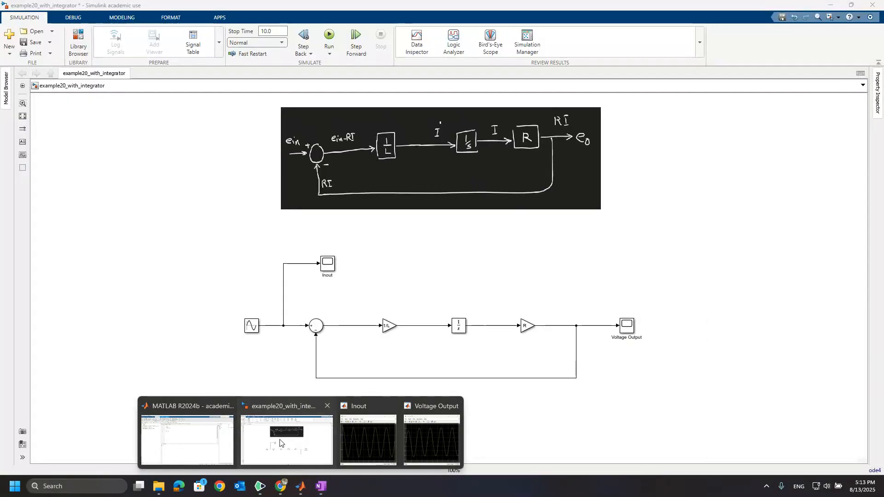
click(281, 442)
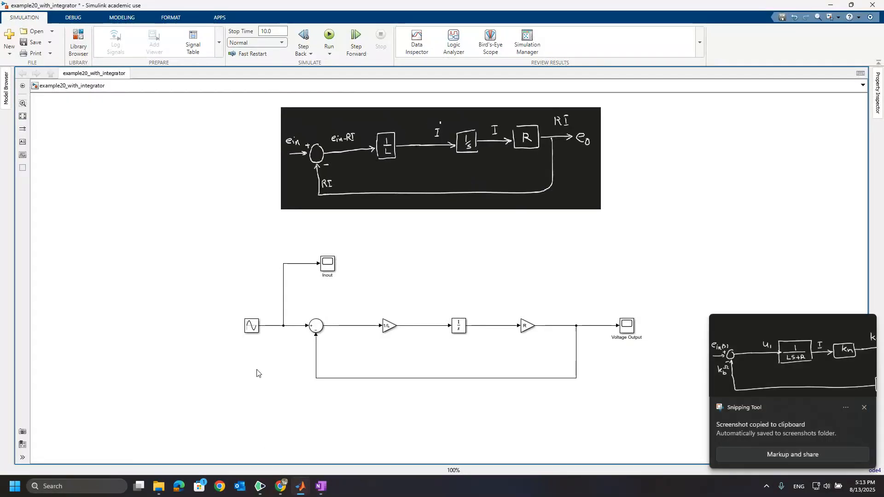
click(9, 51)
click(31, 70)
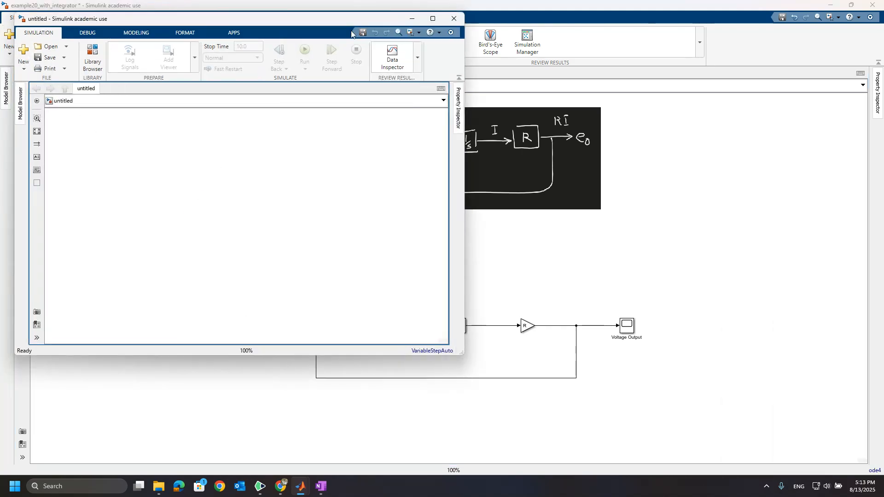
click(433, 18)
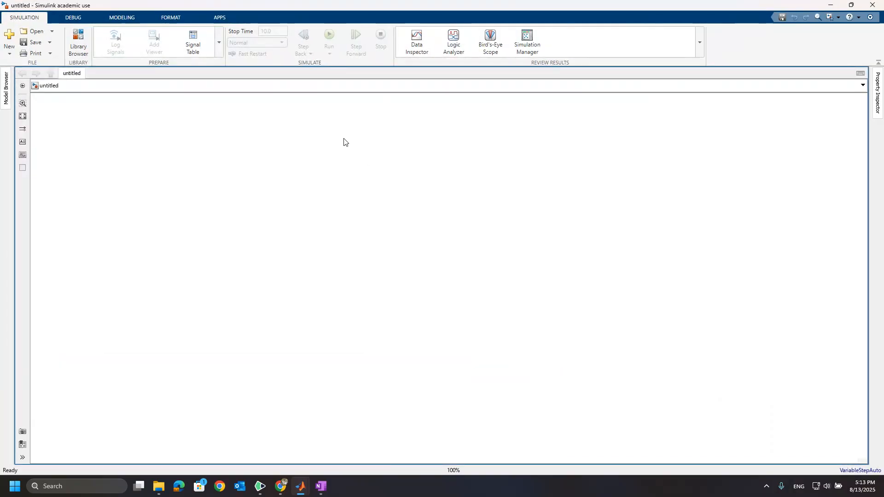
Step: Paste the block diagram image into the new model and shrink it to fit the canvas
key(ctrl+v)
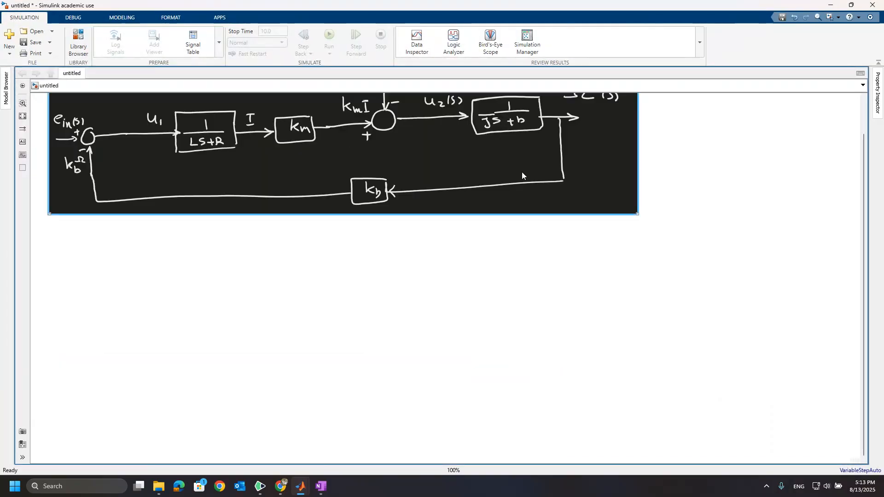
drag(634, 213, 531, 185)
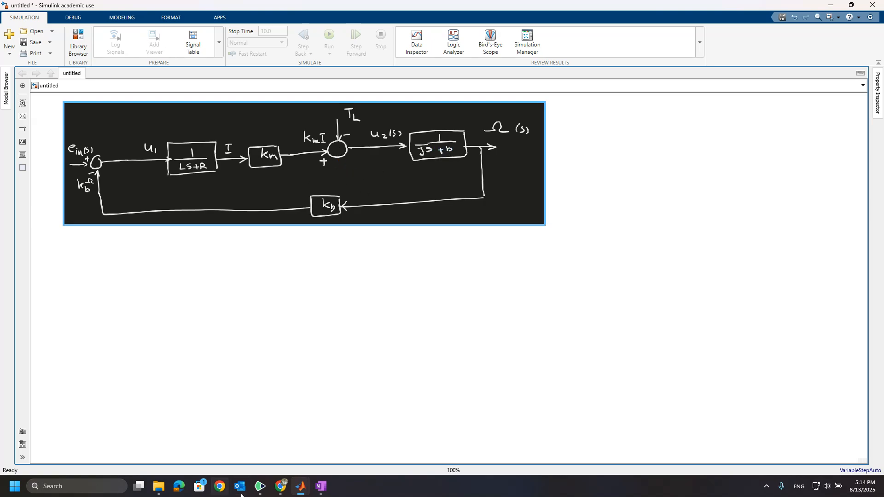
Step: Switch to MATLAB, open a new script and write the clc, clear and close all lines
mouse_move(302, 486)
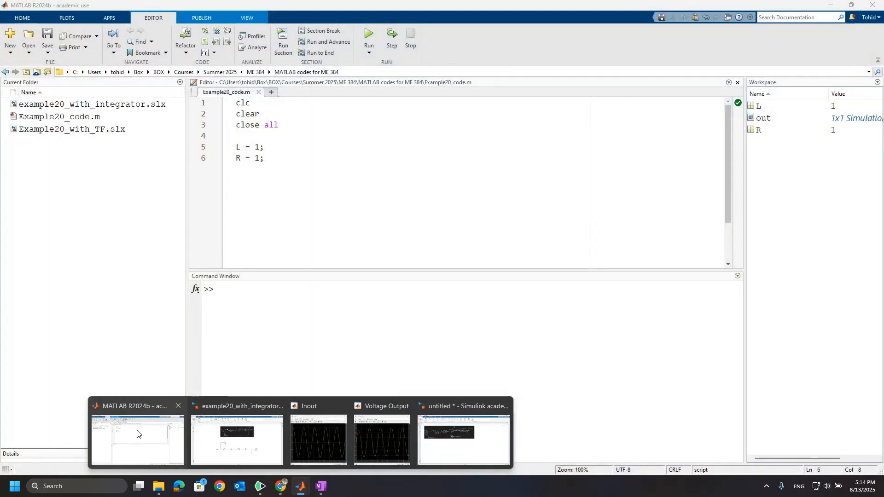
click(138, 440)
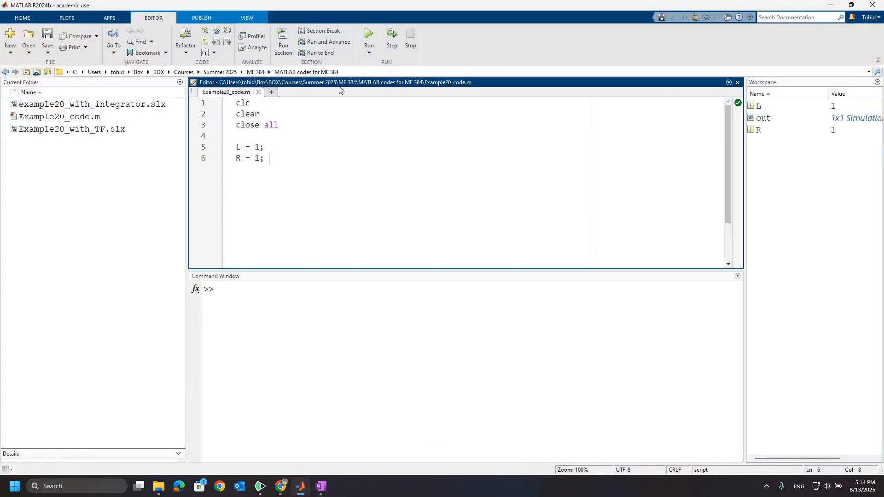
click(271, 93)
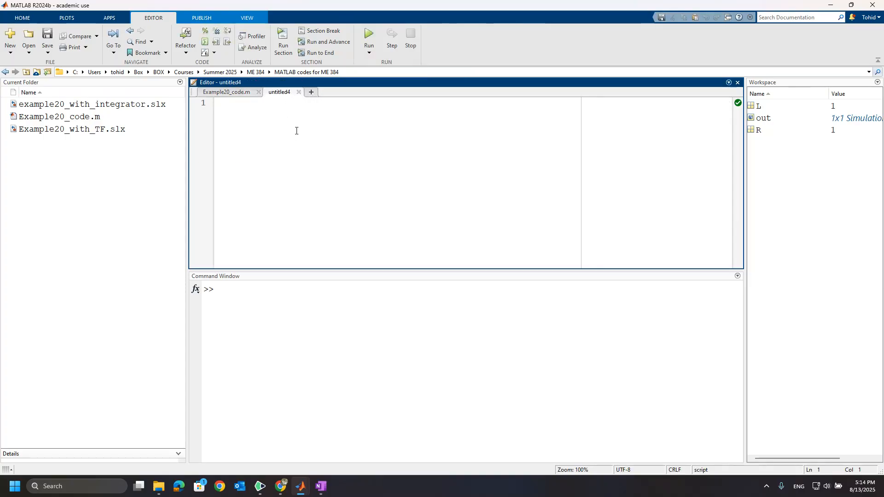
text(clc)
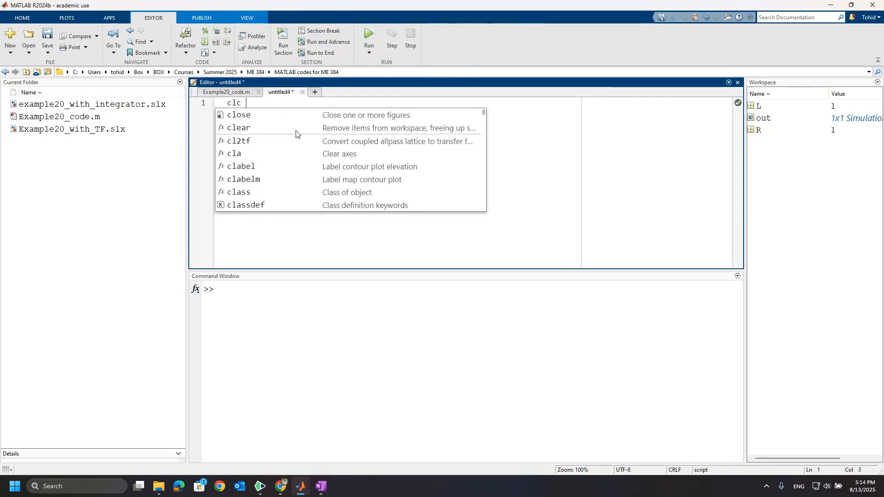
key(Return)
text(clea)
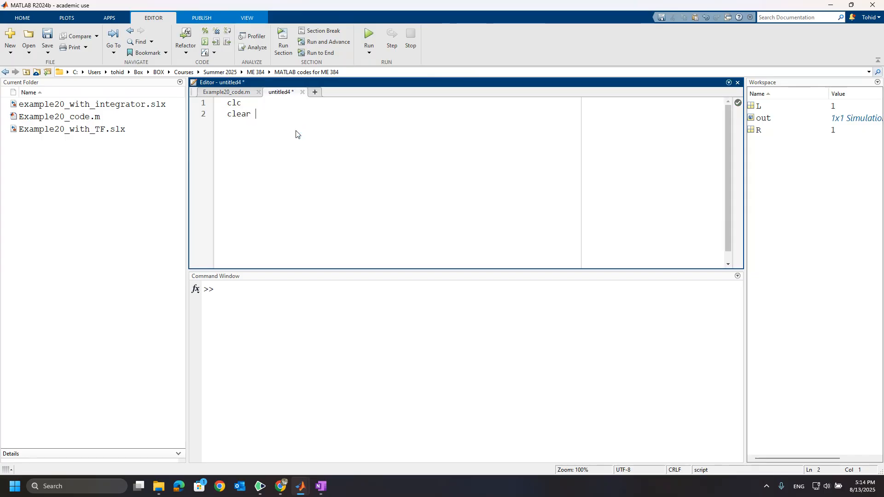
text(r)
key(Return)
text(close a)
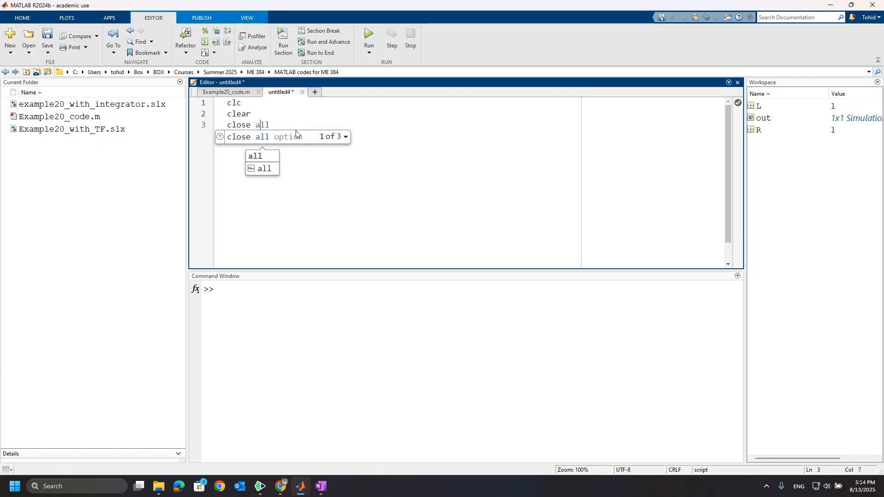
text(ll)
key(Return)
key(Return)
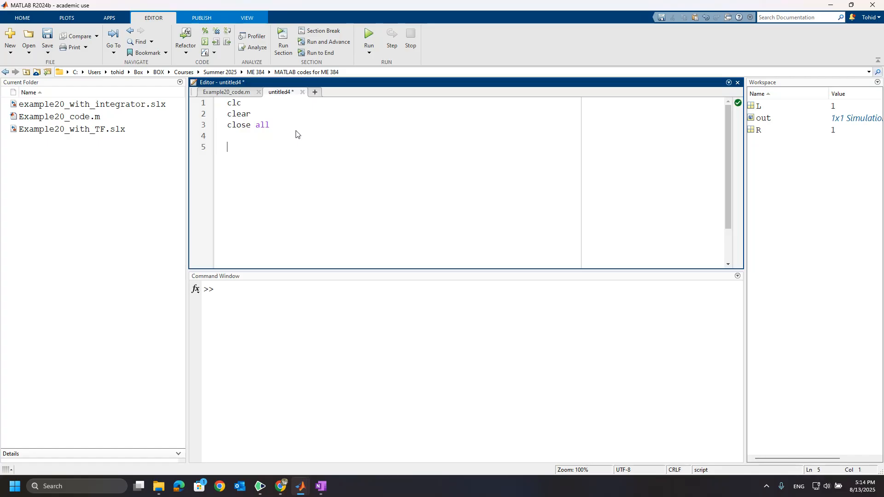
Step: Define the mechanical parameters J = 1; and b = 0.1; in the script
text(J= 1;)
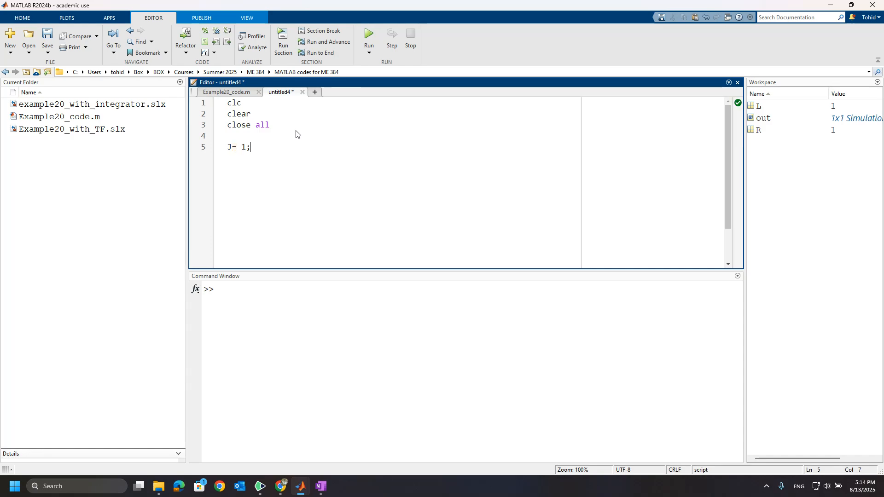
key(Left)
key(Return)
text(b)
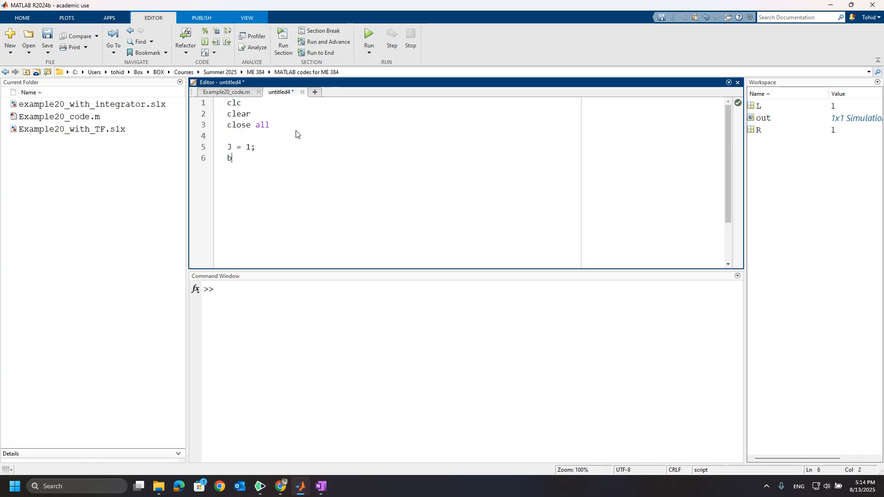
text( = 0)
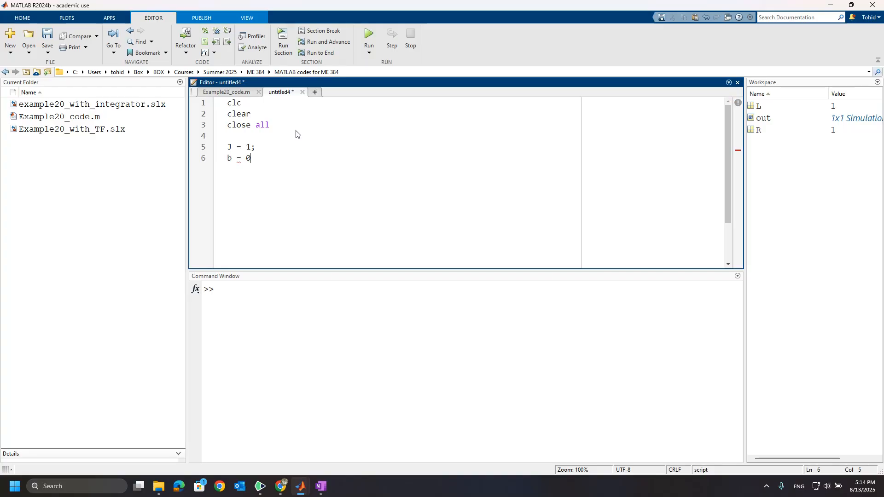
text(.1;)
key(Return)
Step: Add the electrical parameters L = 1; and R = 1; on separate lines
key(Return)
text(L = 1;)
key(Return)
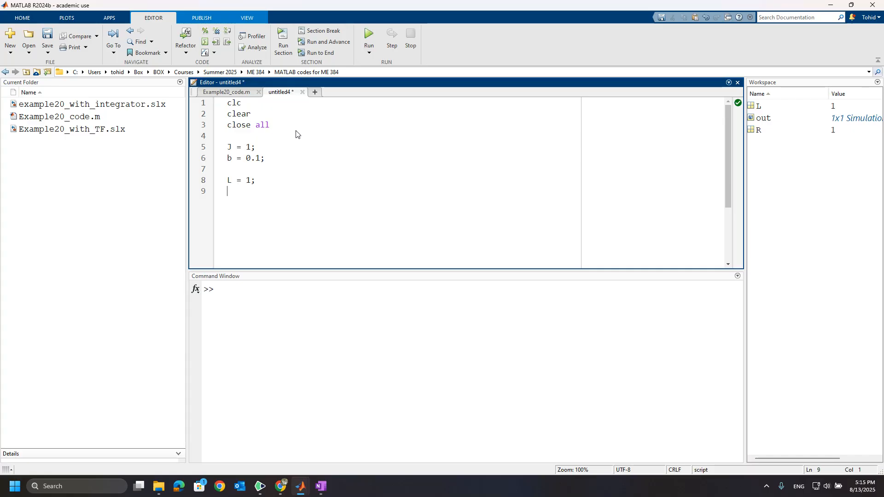
text(R = 1;)
key(Return)
key(Return)
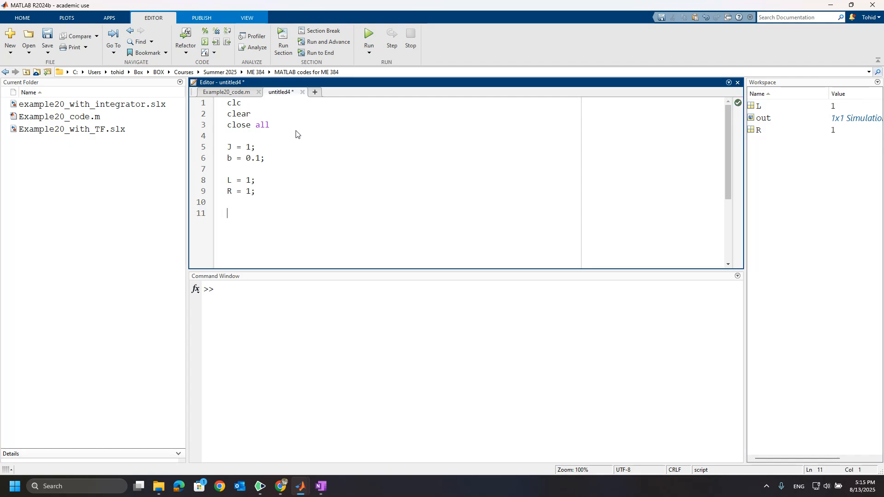
Step: Check the block diagram in OneNote, then return to the MATLAB script
mouse_move(321, 486)
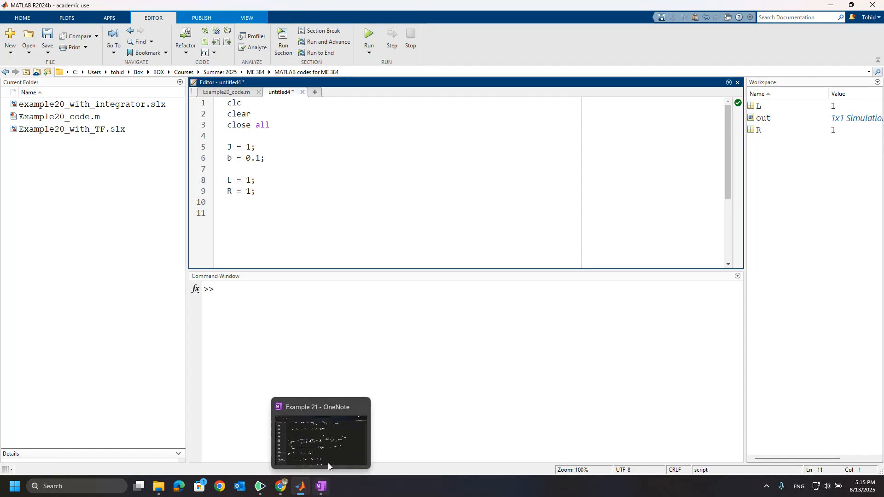
click(329, 450)
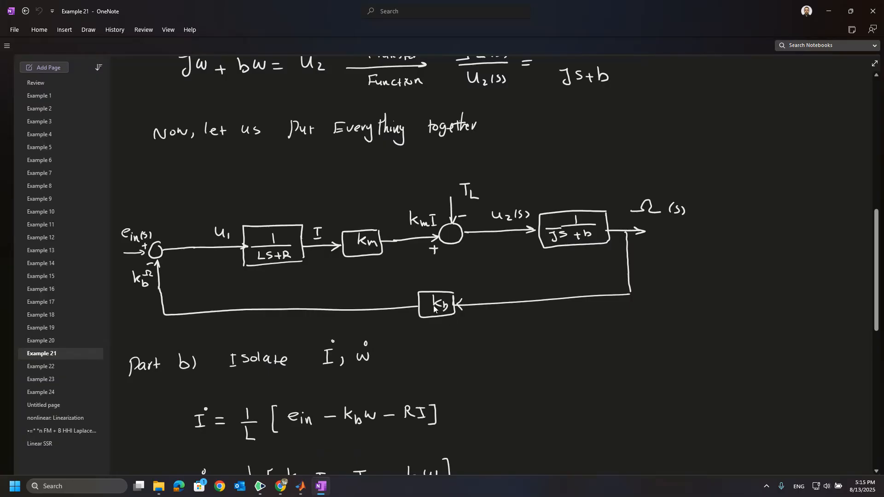
mouse_move(307, 491)
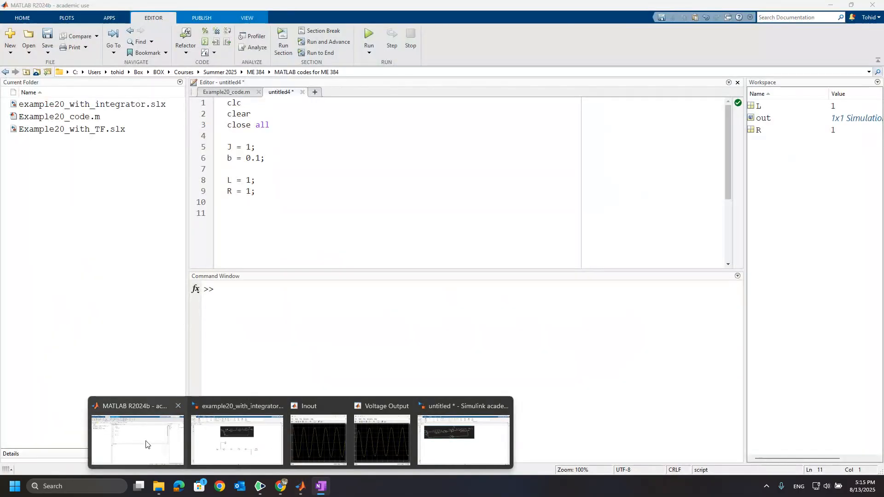
click(144, 445)
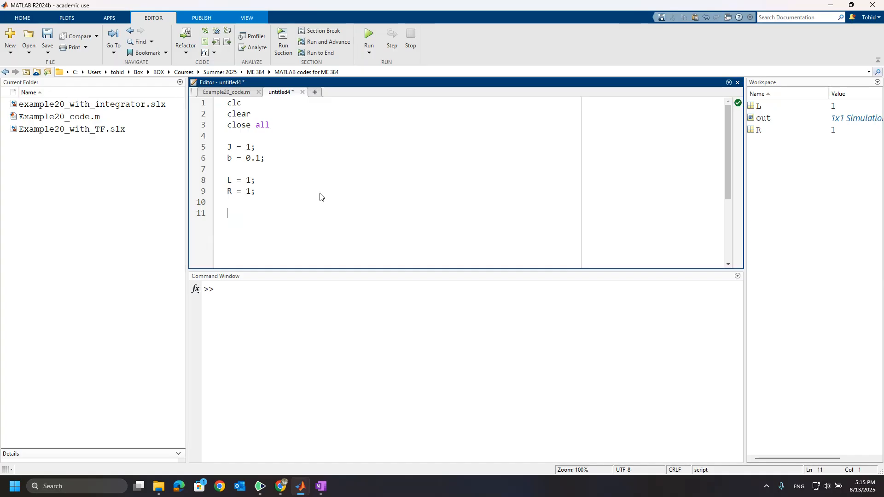
Step: Add the motor constants K_m = 1; and K_b = 1; to the script
text(K_m = 1;)
key(Return)
text(K_b = 1)
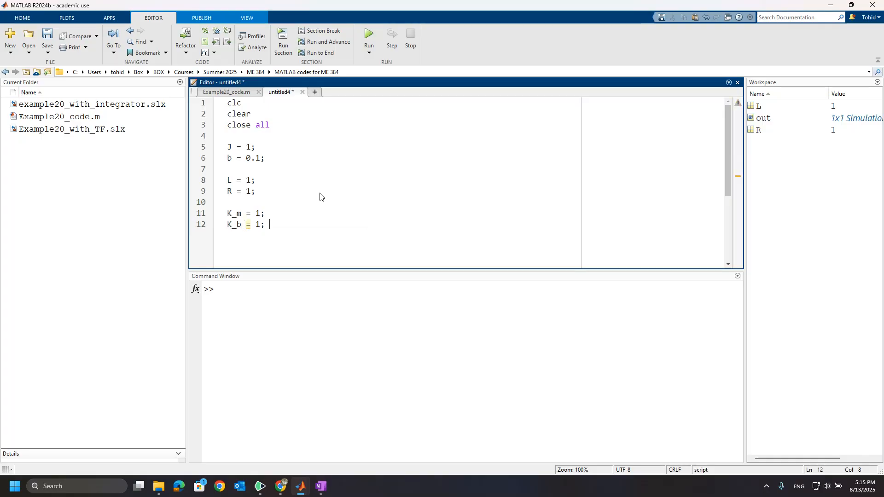
text(;)
Step: Run the script, saving it as Example_21_initial_values in the current folder
click(369, 35)
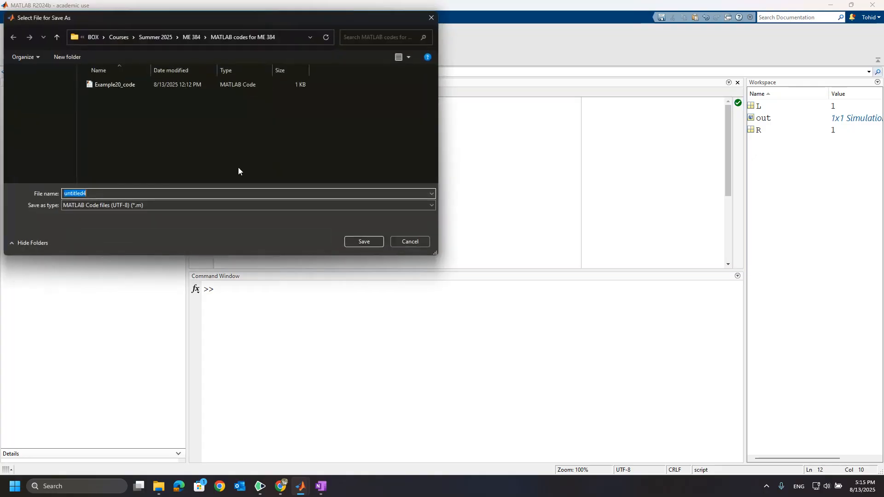
text(Exa)
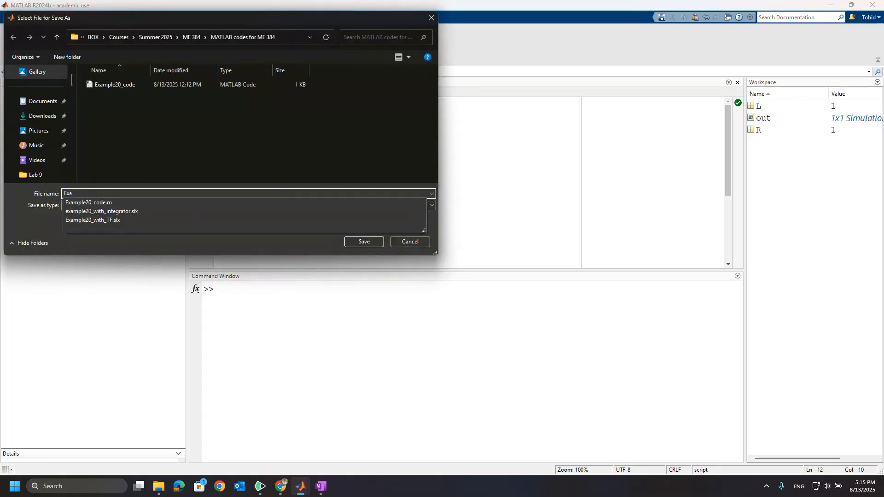
text(mple_21)
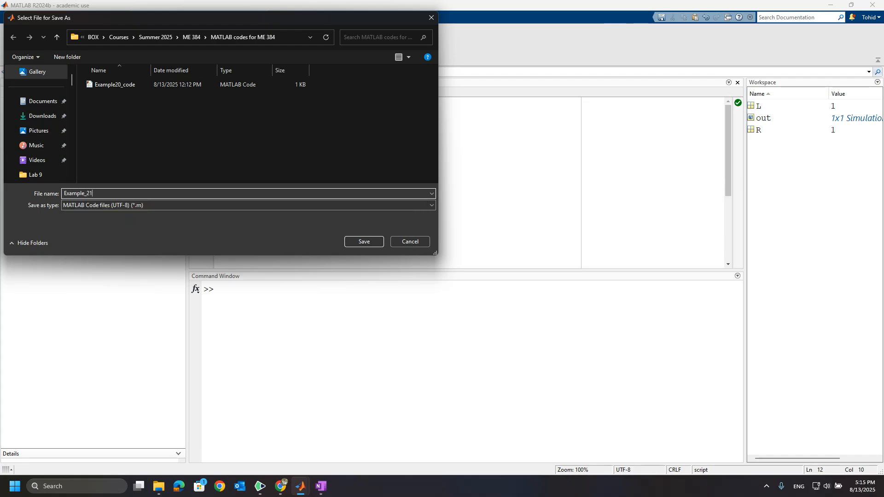
text(_initai)
click(367, 245)
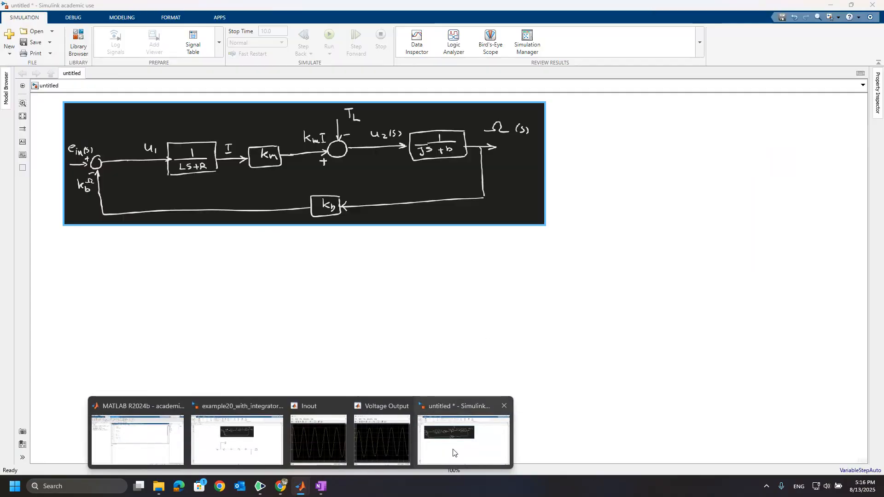
Step: Switch to the untitled Simulink model and add a Transfer Fcn block below the diagram image, placing it at the left
click(463, 440)
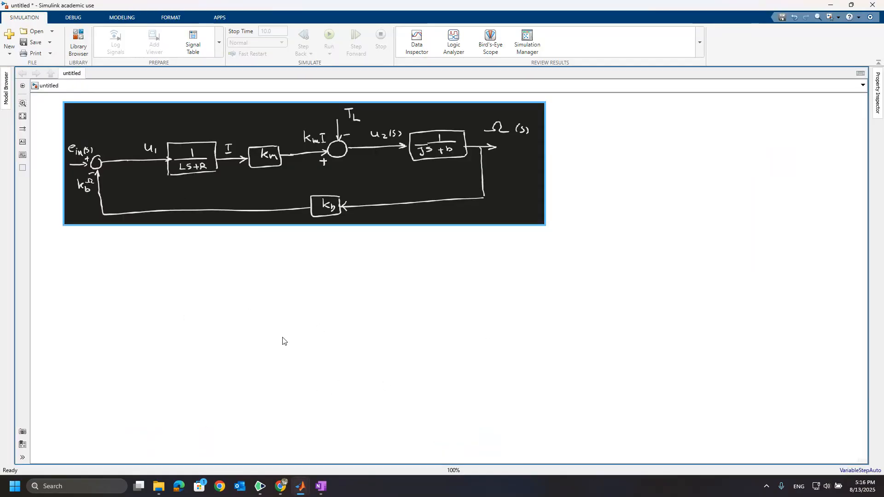
click(221, 160)
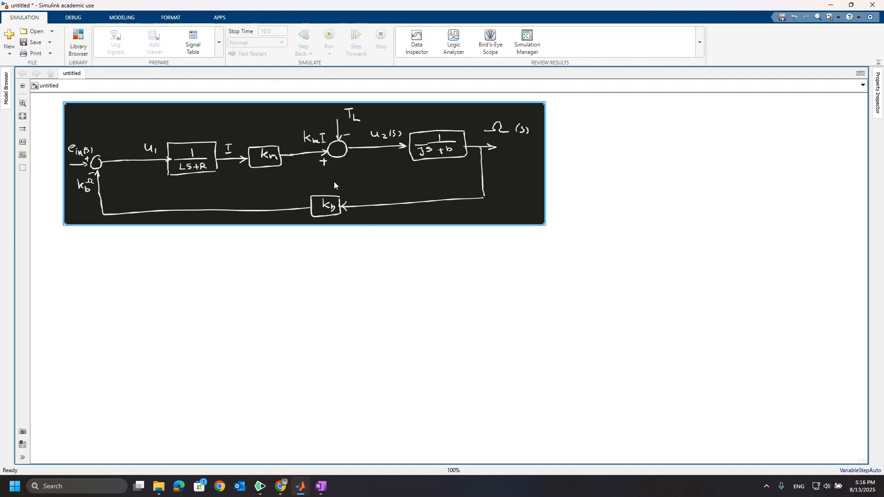
click(302, 317)
click(322, 222)
double_click(317, 326)
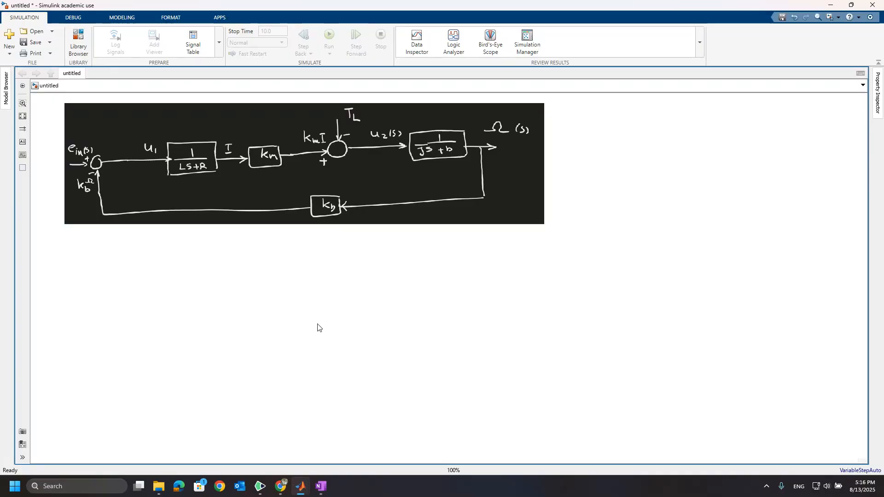
text(t)
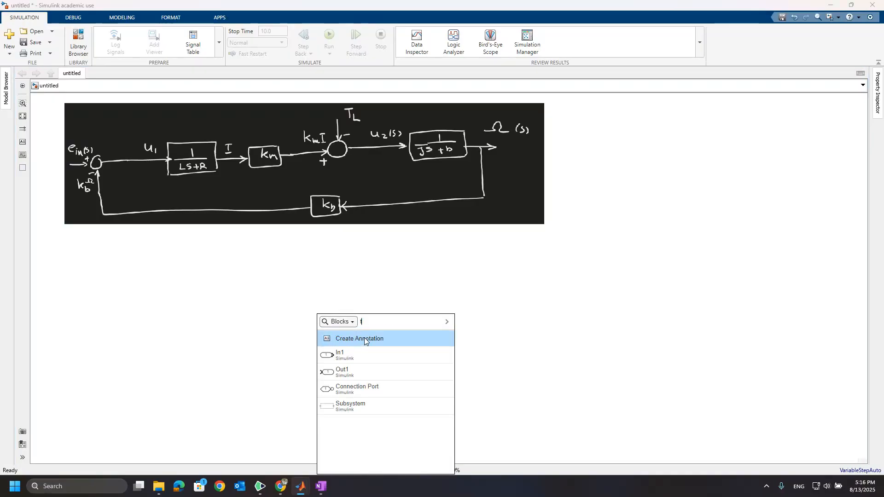
text(ransf)
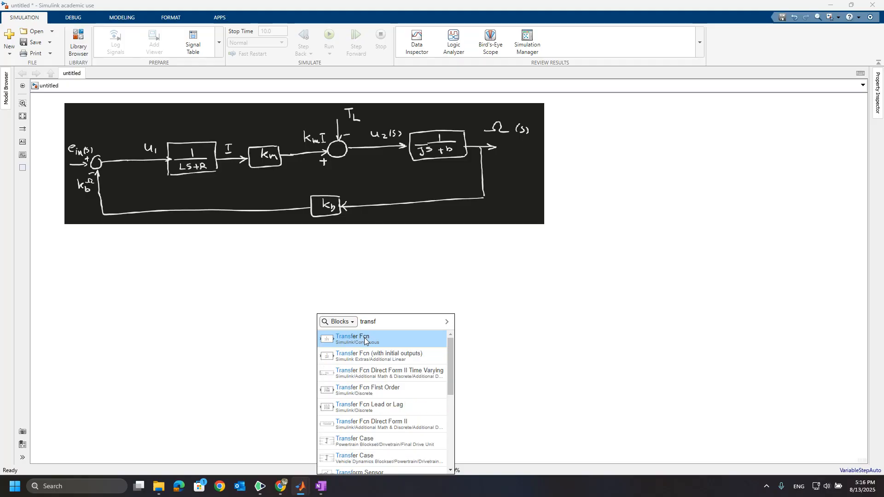
click(365, 341)
drag(315, 325, 187, 321)
Step: Add a second Transfer Fcn block further right below the diagram image
double_click(466, 316)
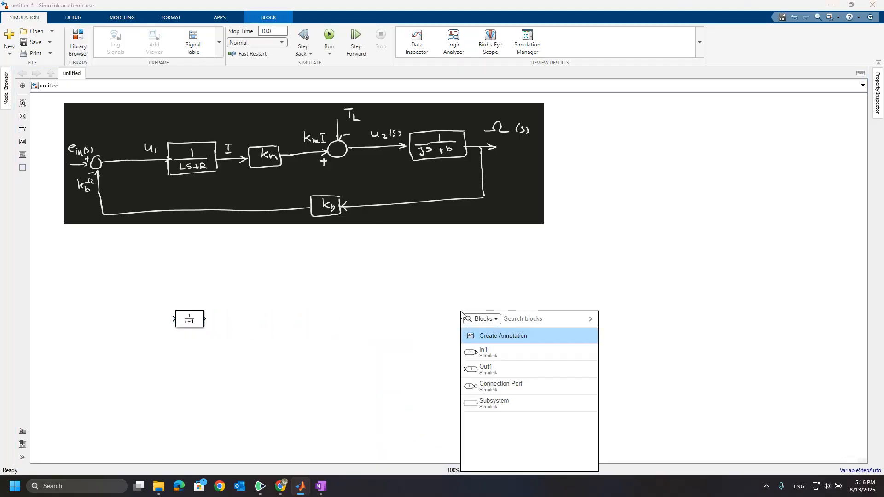
text(transfer)
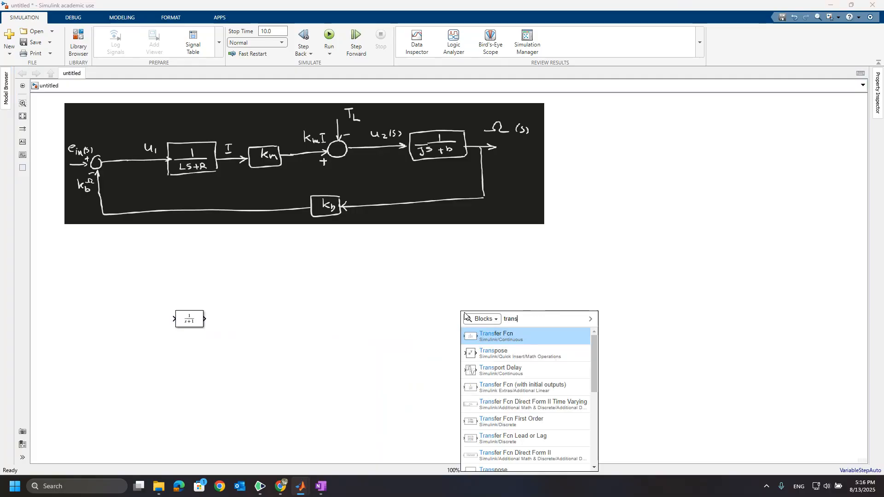
click(499, 341)
drag(464, 317, 459, 328)
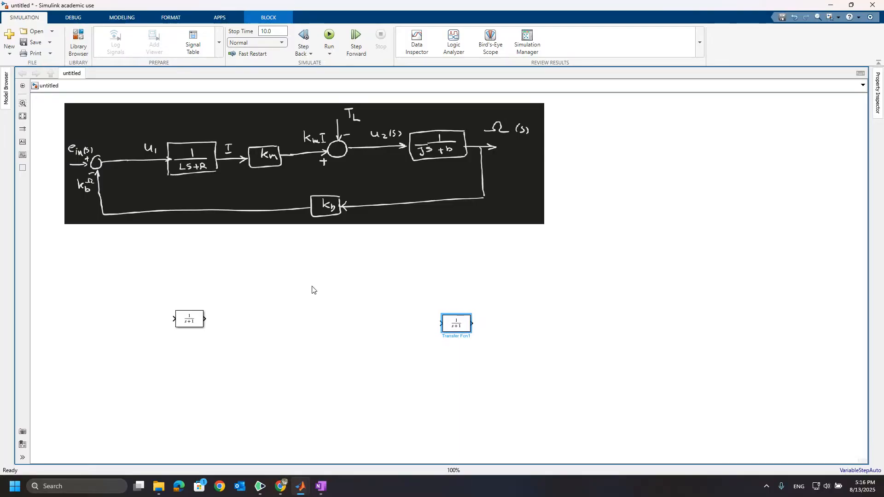
Step: Add a Sum block and a Gain block between the two transfer functions
double_click(361, 326)
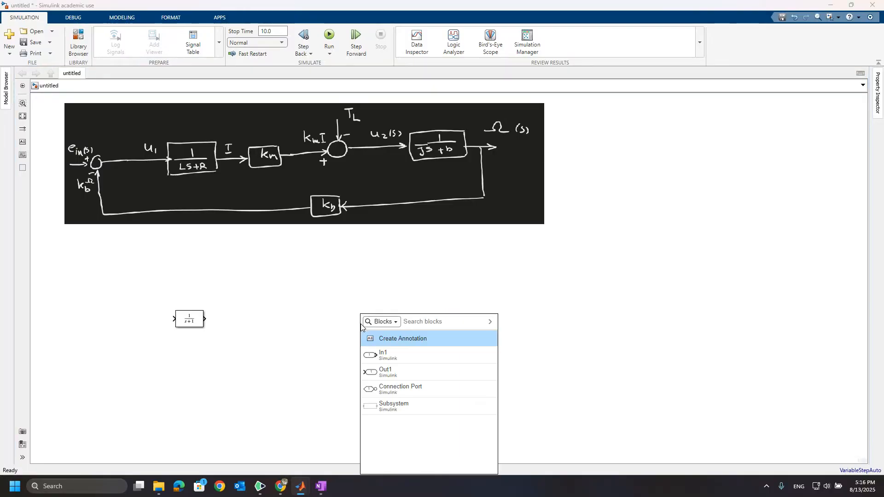
text(sum)
key(Return)
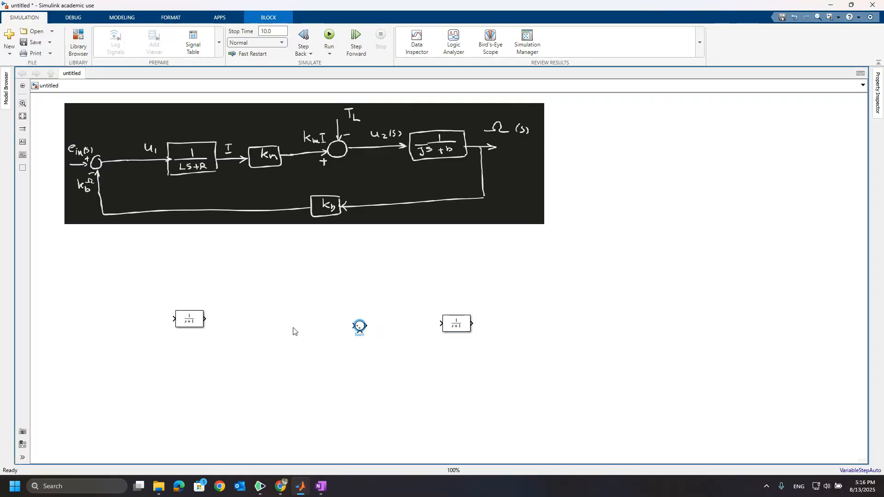
double_click(273, 326)
text(gain)
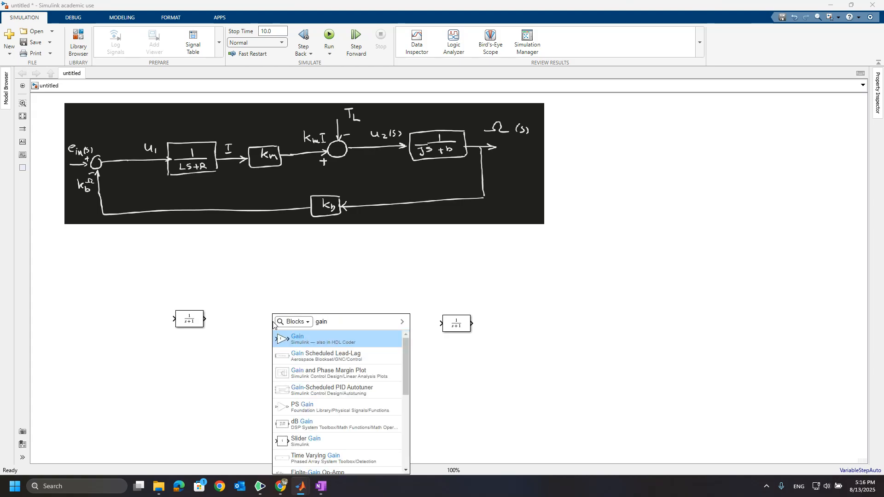
key(Return)
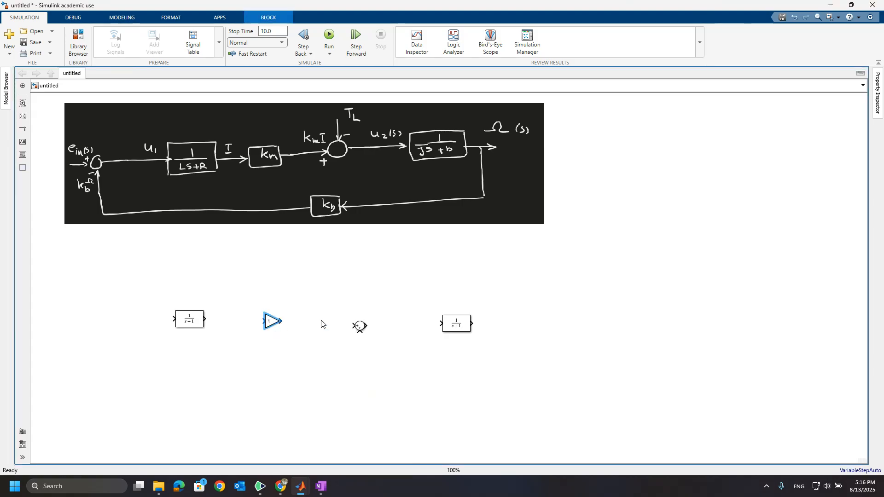
Step: Add a second Gain block below the row and a Sum block at the far left
double_click(343, 391)
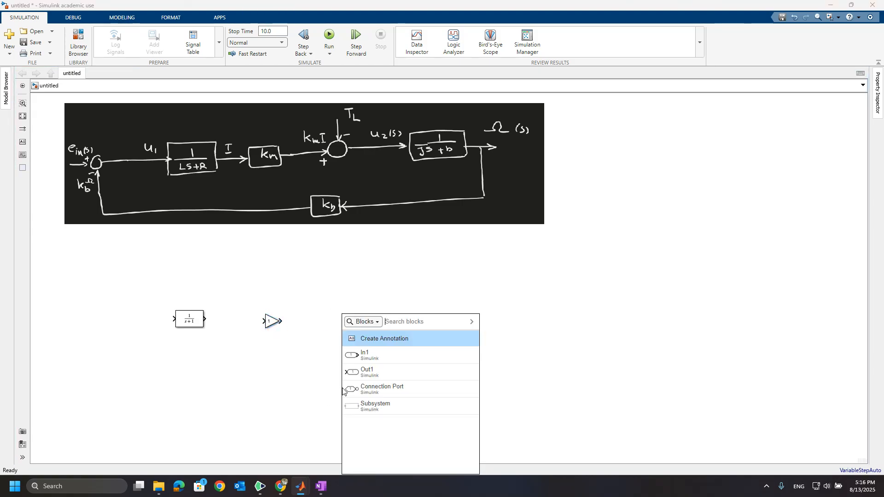
text(gain)
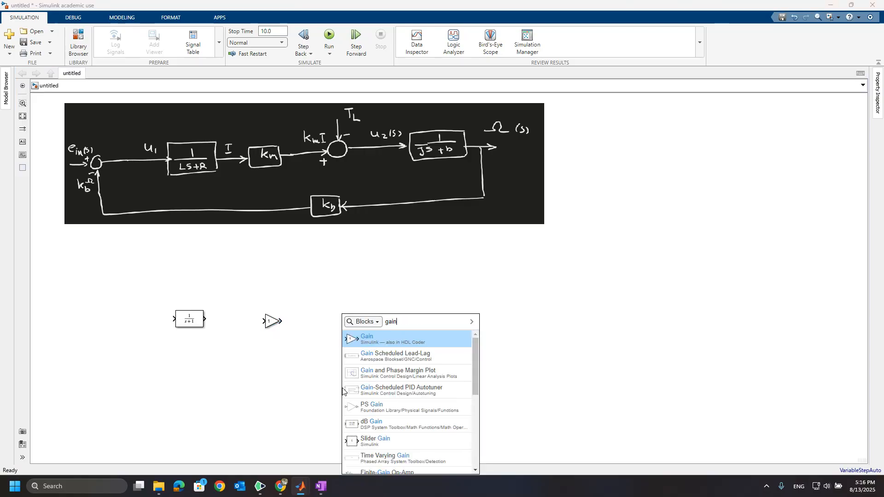
key(Return)
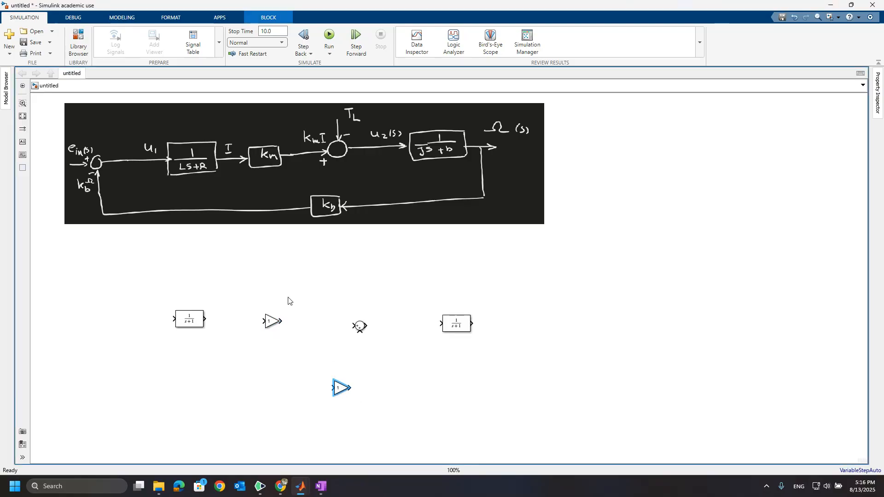
double_click(101, 318)
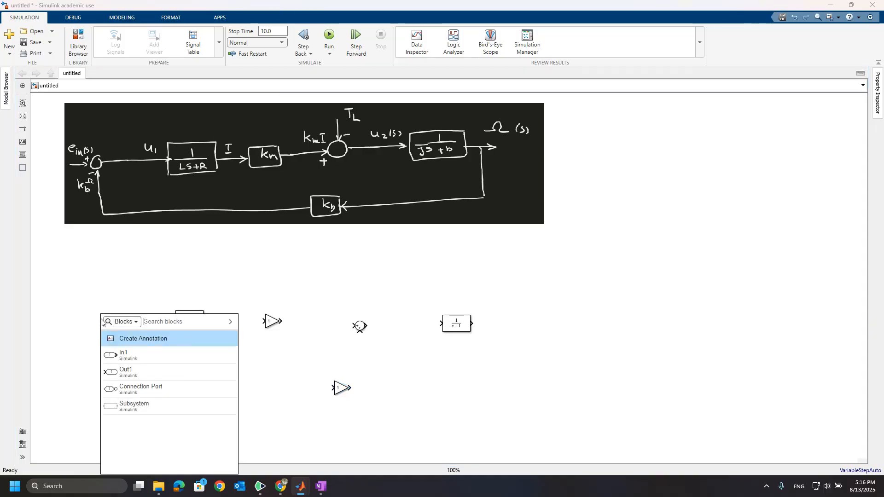
text(sum)
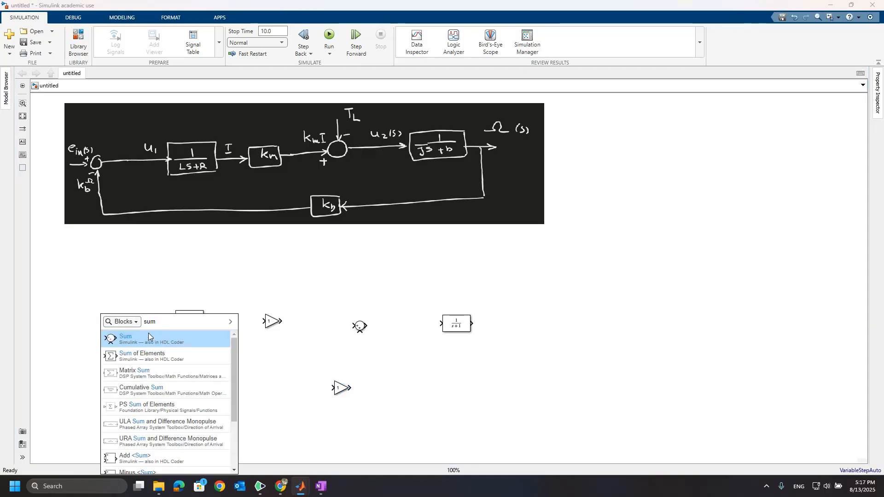
key(Return)
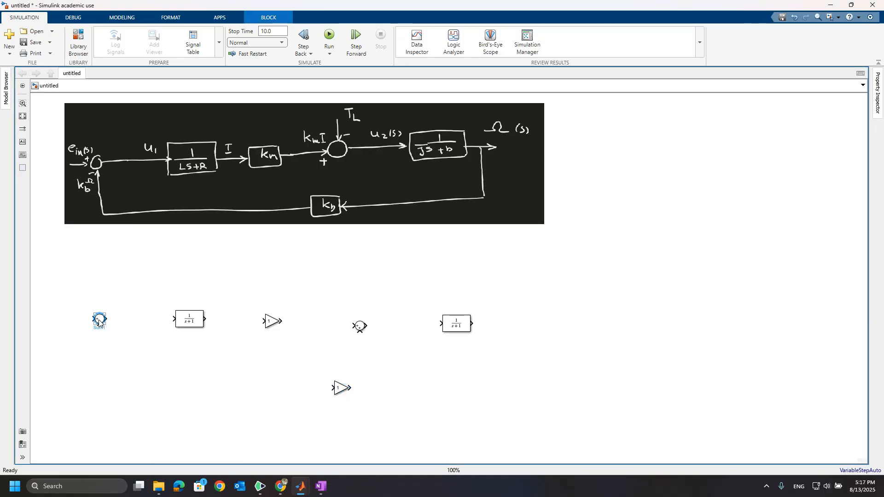
Step: Set the left Sum block's list of signs to |+- to match the input summing junction
drag(99, 322, 99, 322)
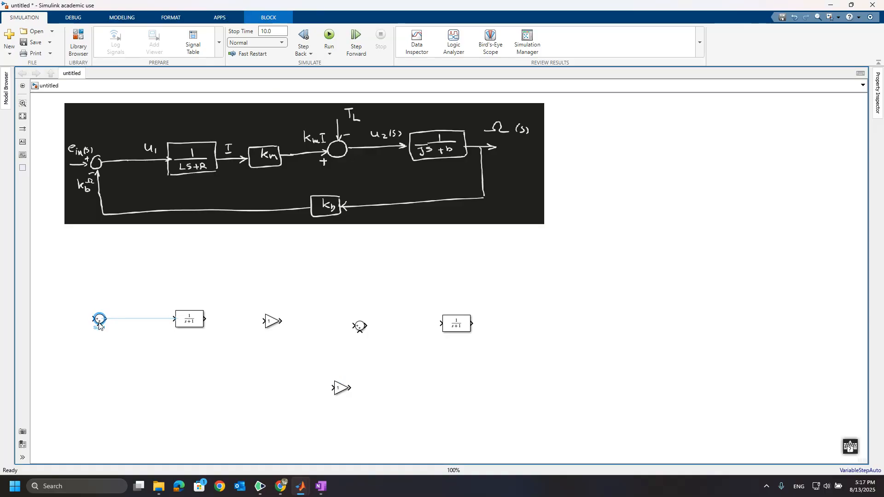
click(270, 323)
click(92, 186)
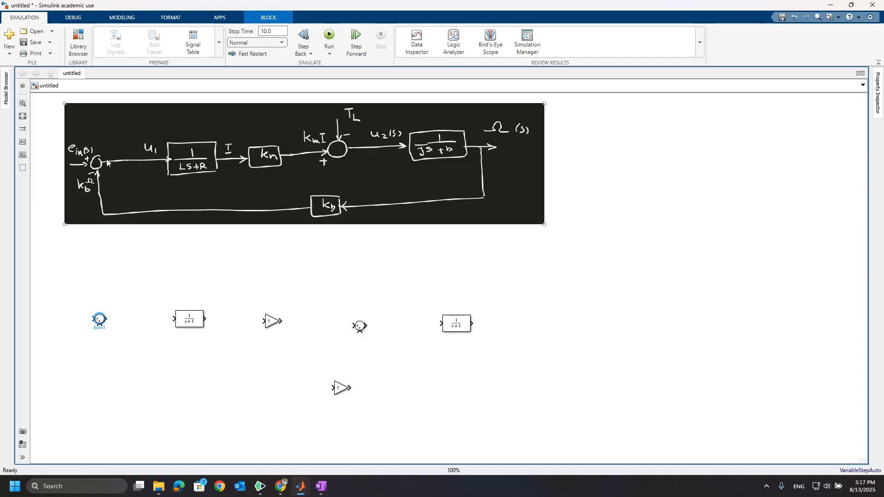
click(99, 321)
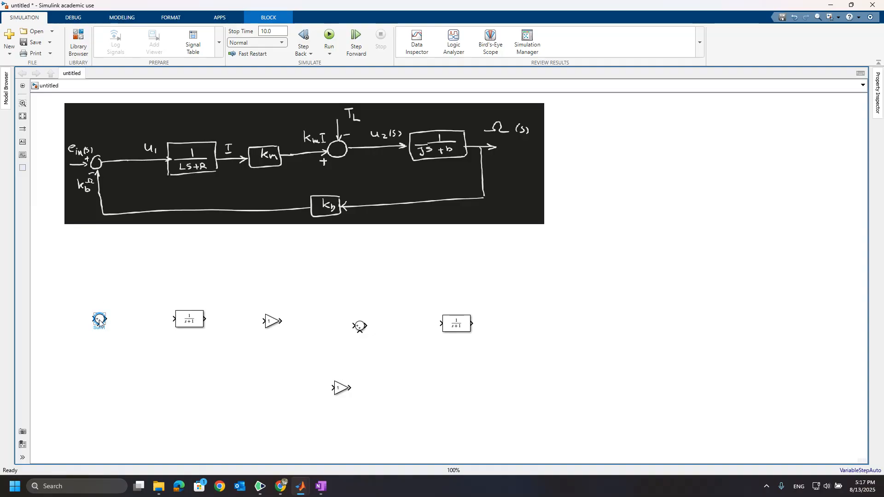
double_click(99, 321)
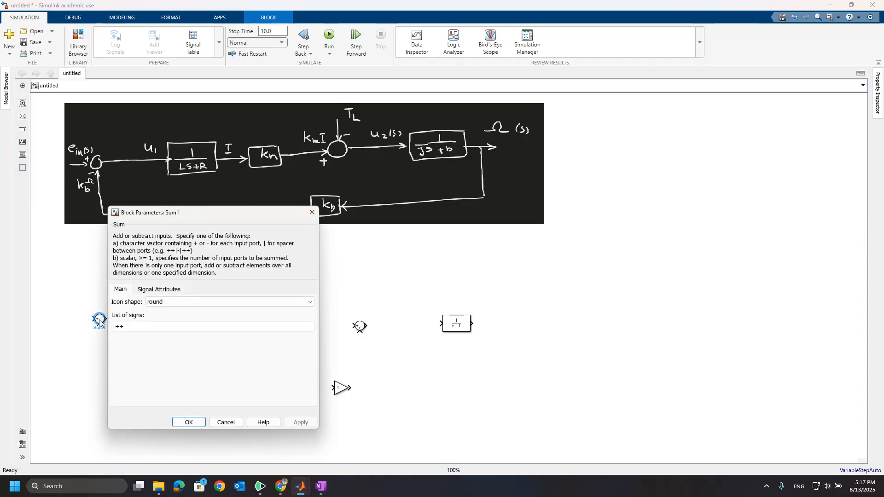
double_click(149, 328)
click(149, 327)
key(BackSpace)
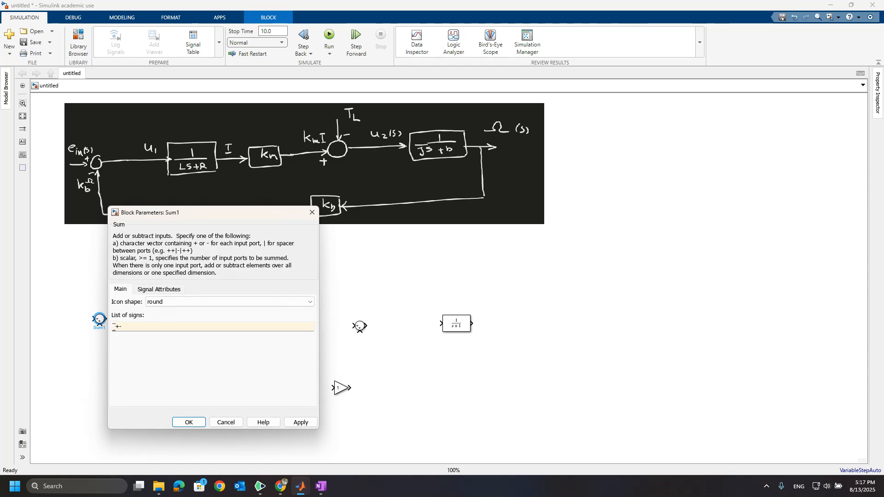
click(113, 327)
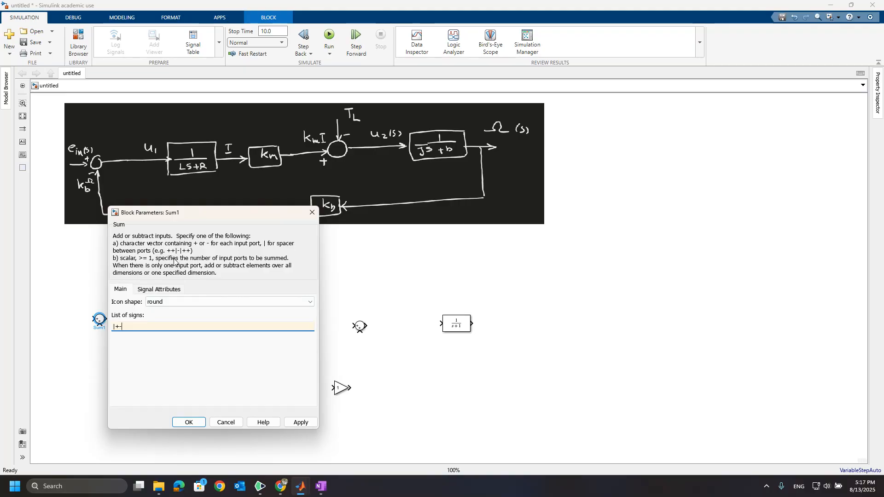
click(192, 426)
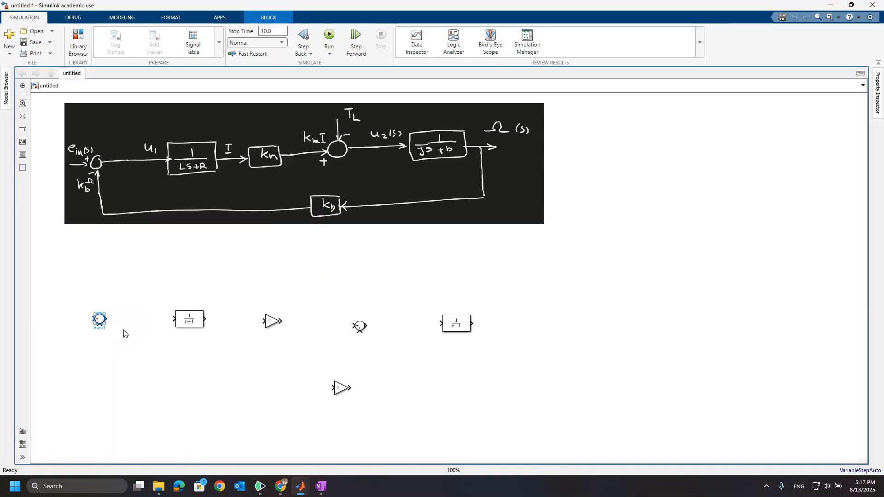
Step: Set the left Transfer Fcn's denominator coefficients to [L R]
double_click(192, 320)
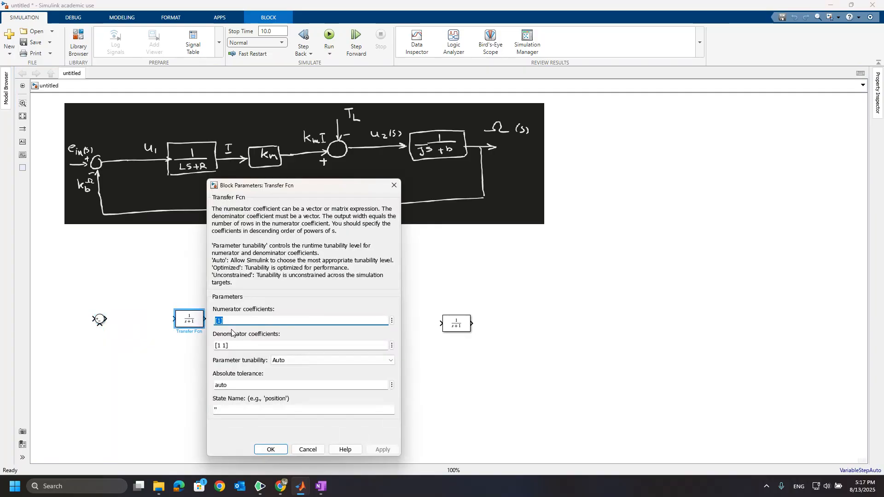
click(221, 345)
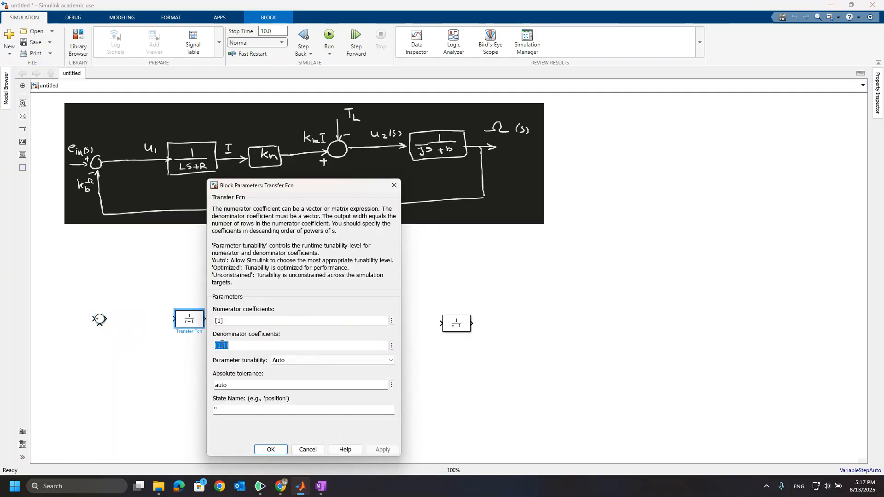
key(Delete)
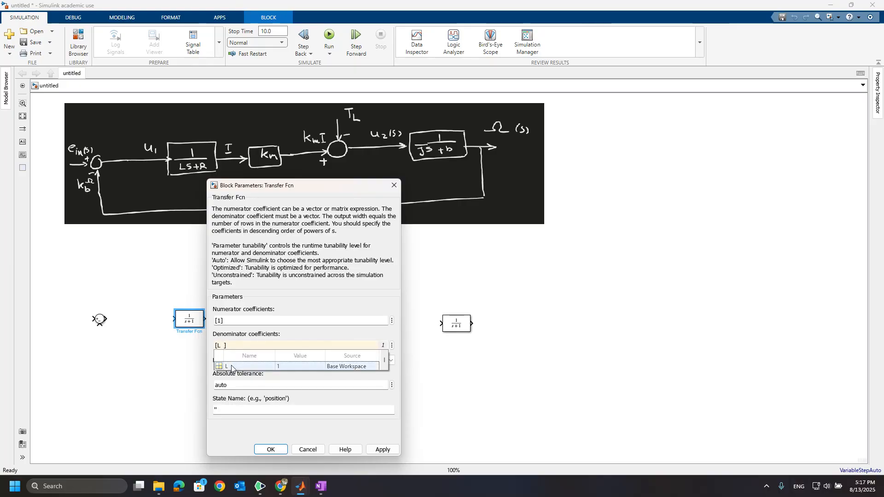
click(231, 366)
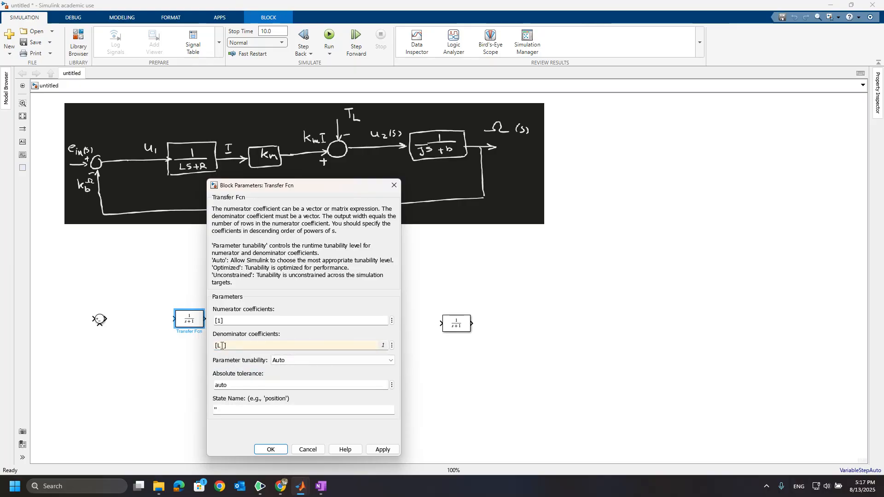
click(221, 346)
click(234, 344)
key(Left)
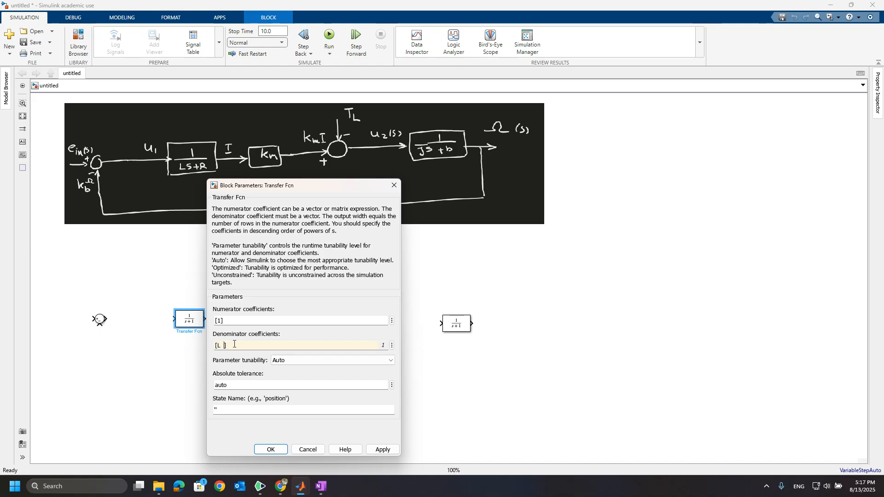
text(R)
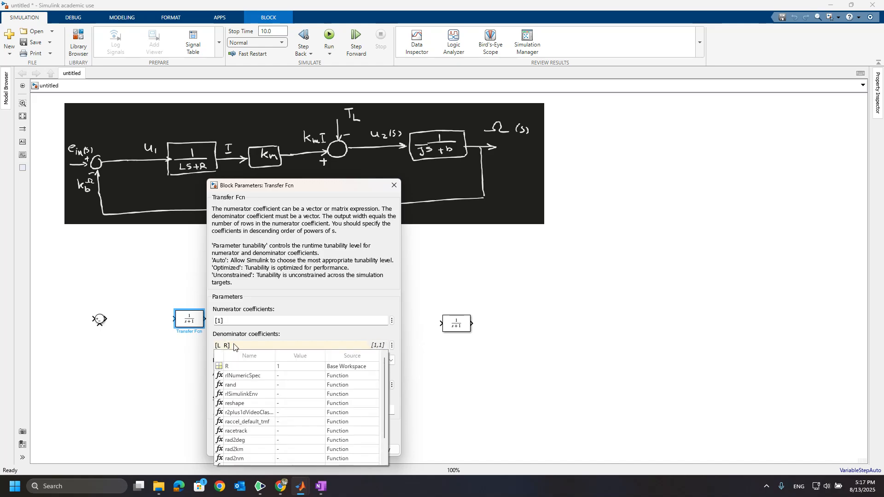
click(261, 364)
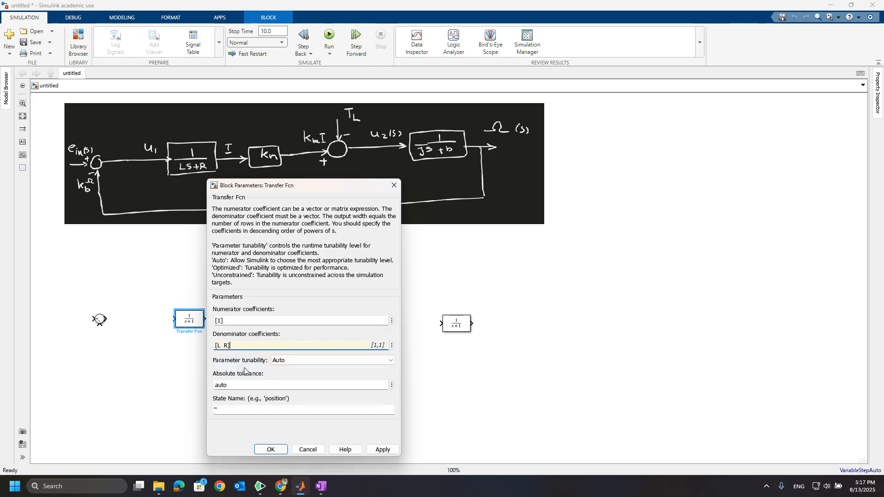
click(277, 449)
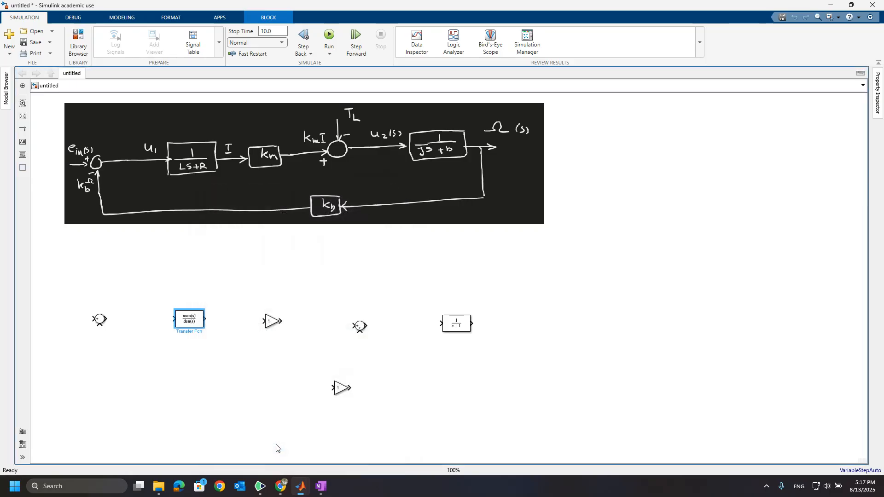
Step: Enlarge the left Transfer Fcn block and connect its output to the first Gain block
click(189, 314)
drag(202, 327, 227, 343)
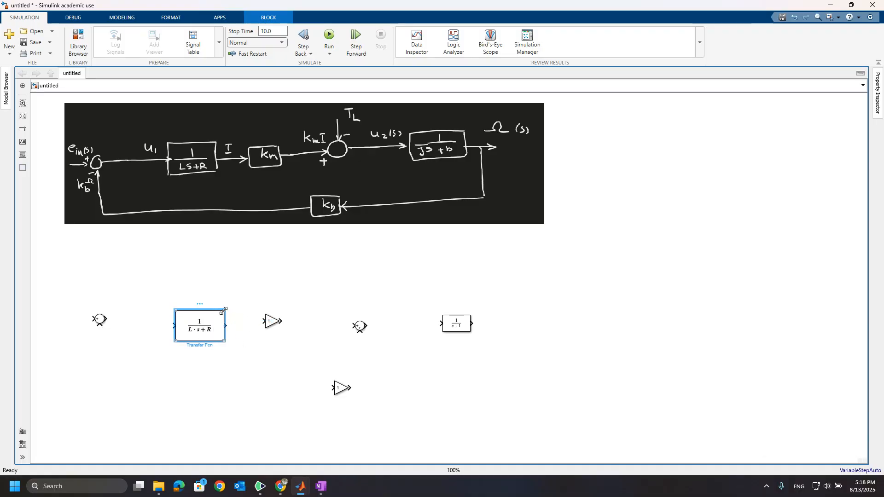
drag(223, 311, 277, 330)
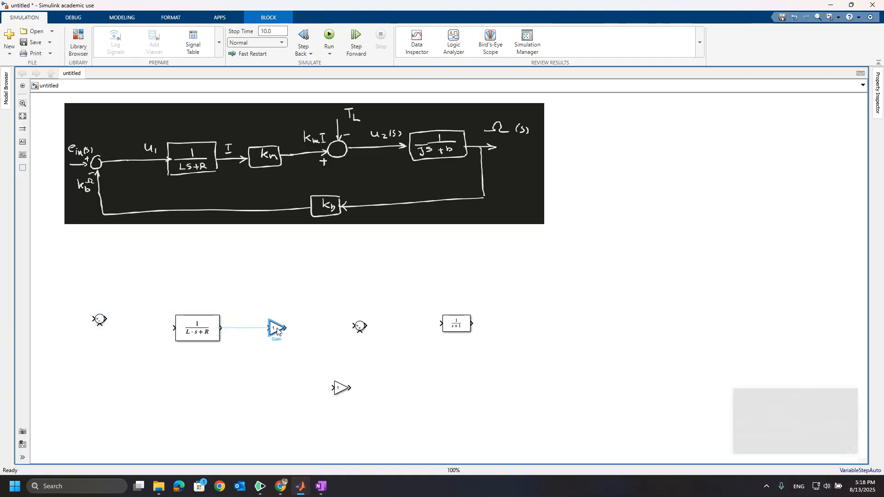
Step: Set the first Gain block's gain to K_m
double_click(277, 330)
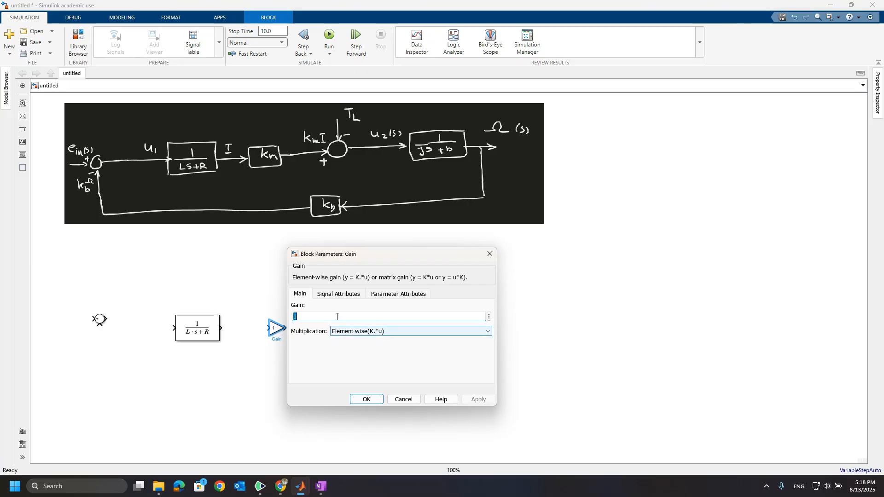
text(K_)
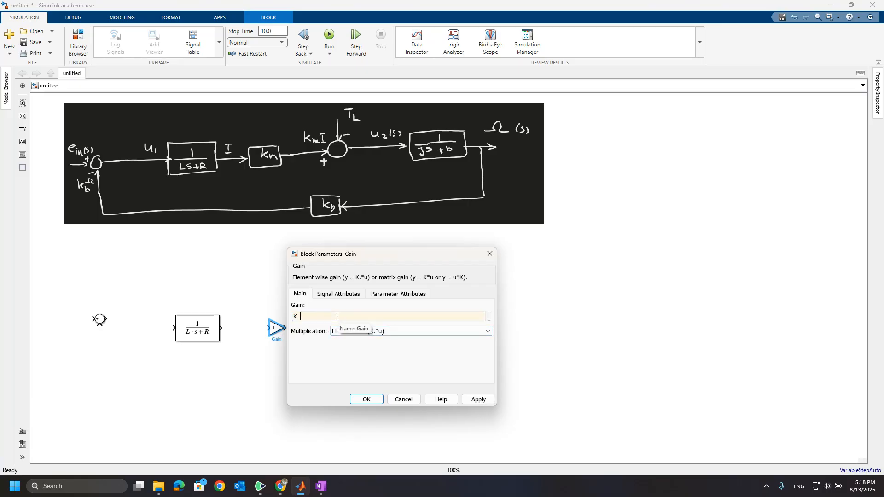
text(m)
click(326, 339)
click(366, 400)
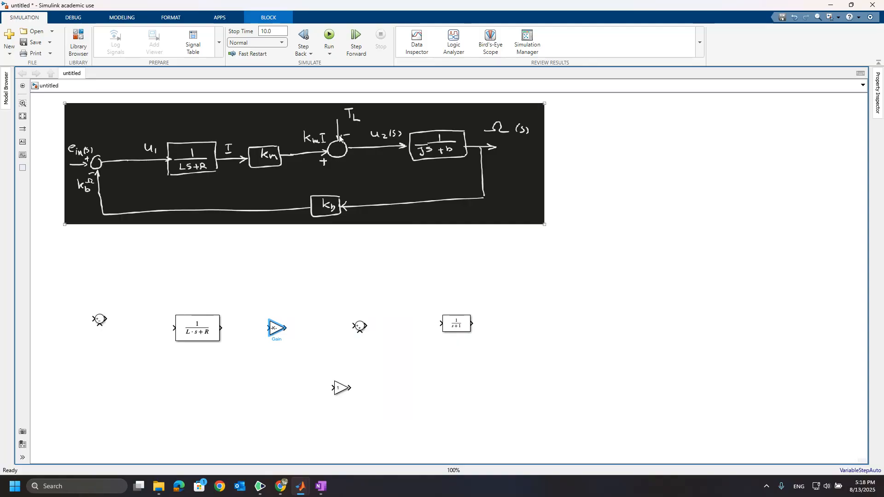
Step: Set the right Sum block's list of signs to -+| for the load-torque junction
double_click(360, 327)
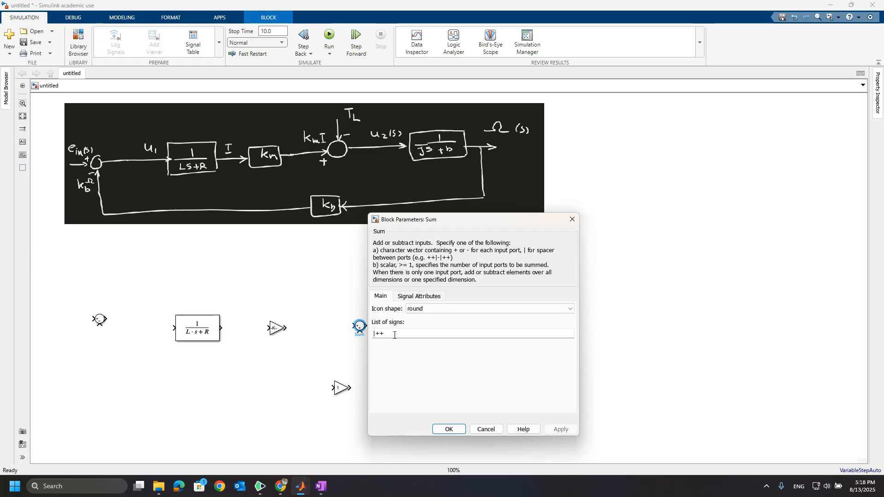
double_click(396, 335)
key(BackSpace)
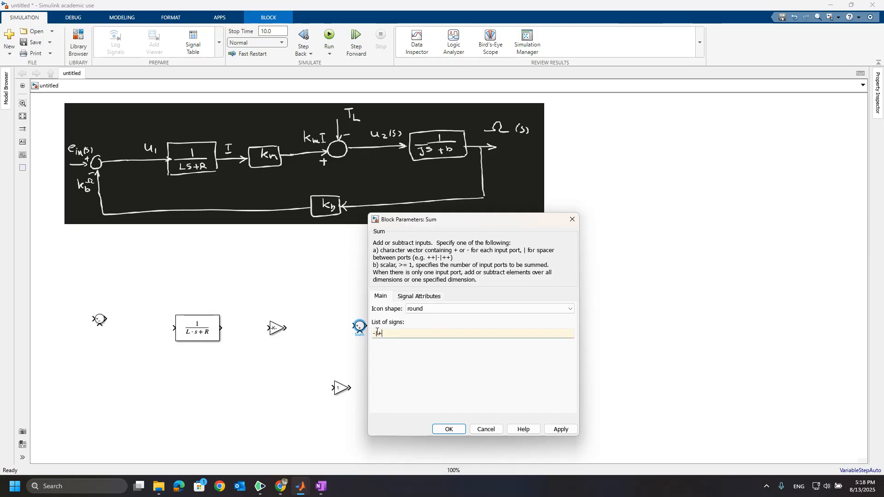
key(Left)
key(BackSpace)
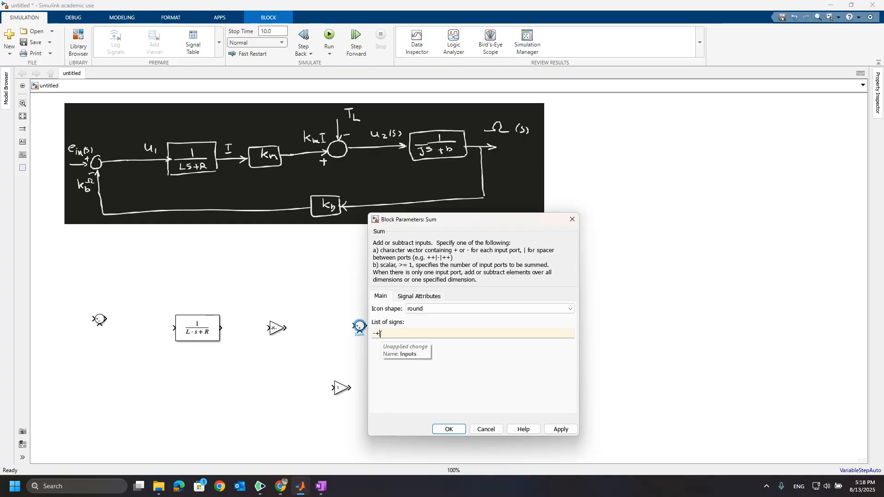
click(381, 335)
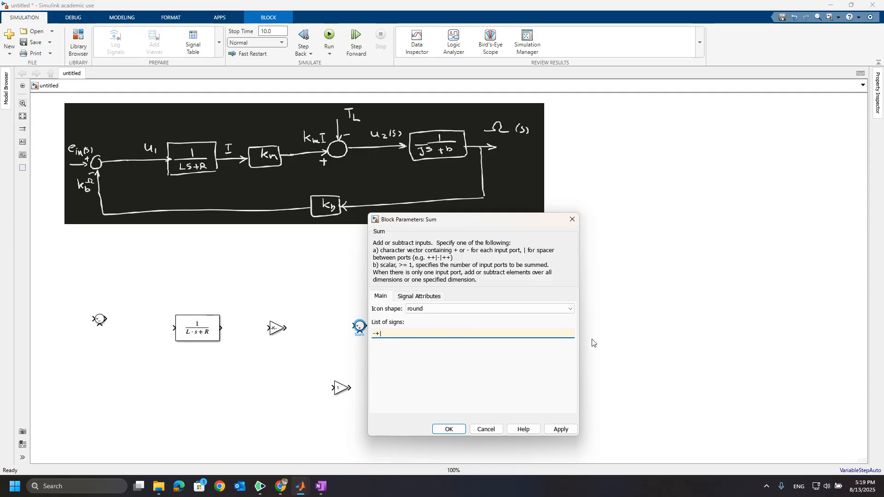
click(557, 430)
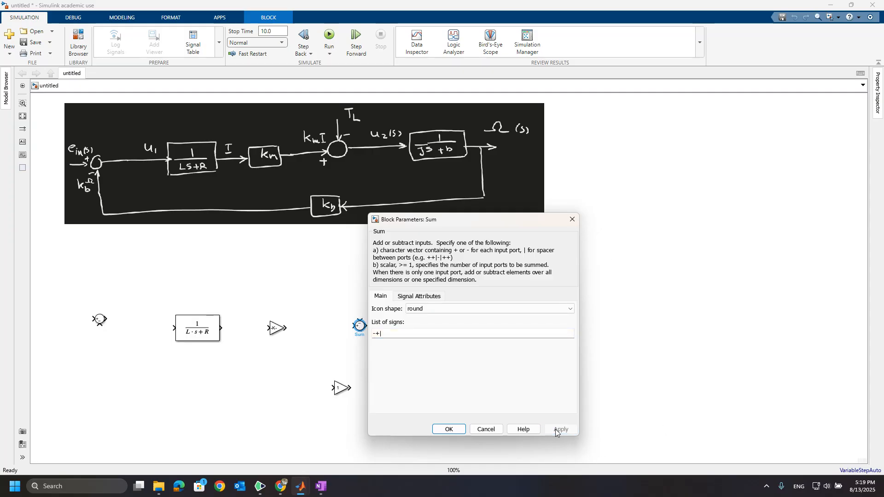
click(352, 186)
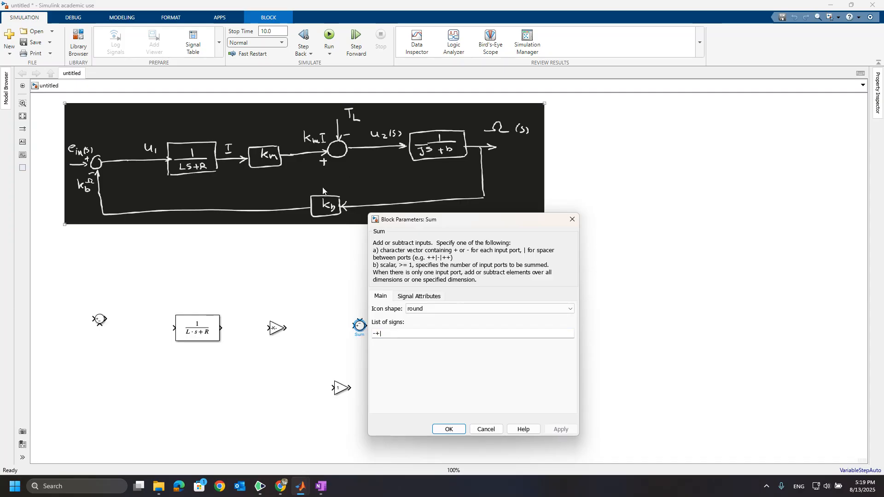
click(454, 431)
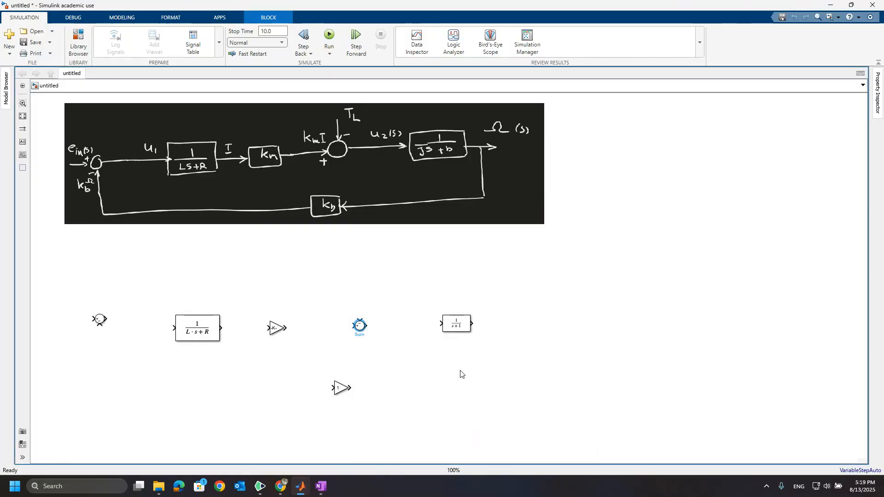
Step: Set the right Transfer Fcn's denominator coefficients to [J b] and enlarge the block
double_click(463, 333)
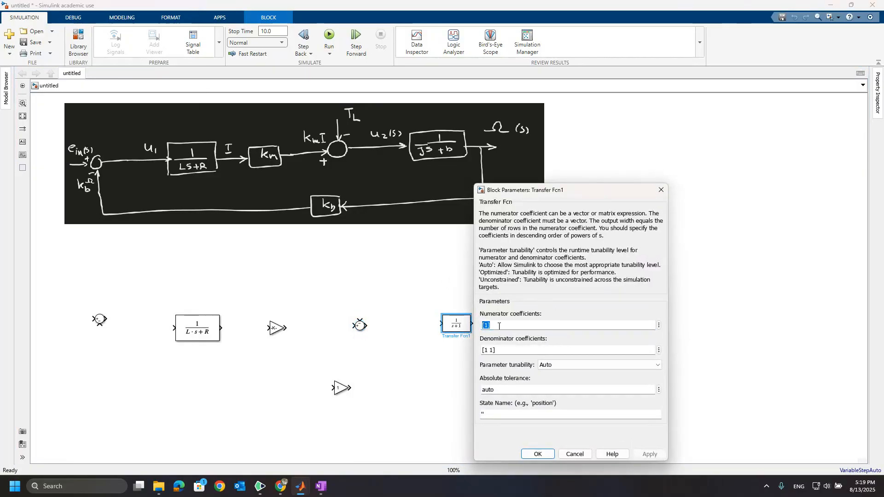
click(487, 349)
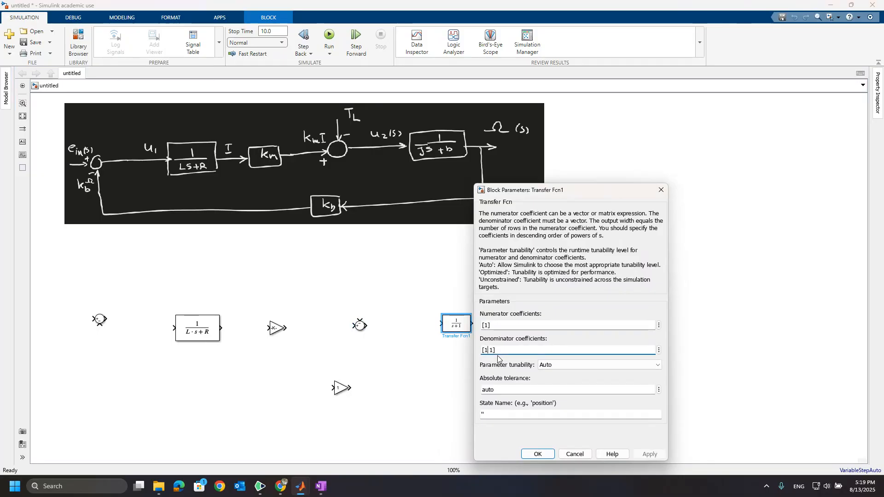
key(BackSpace)
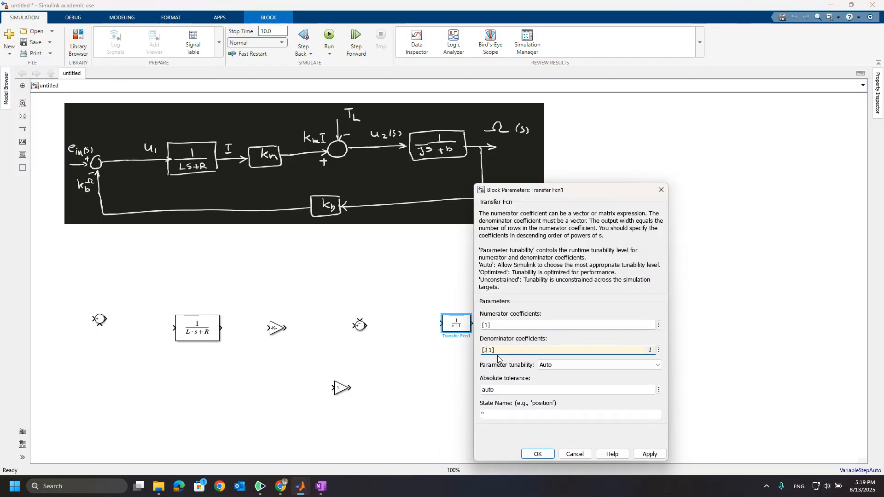
text(J)
key(Right)
key(Delete)
text(b)
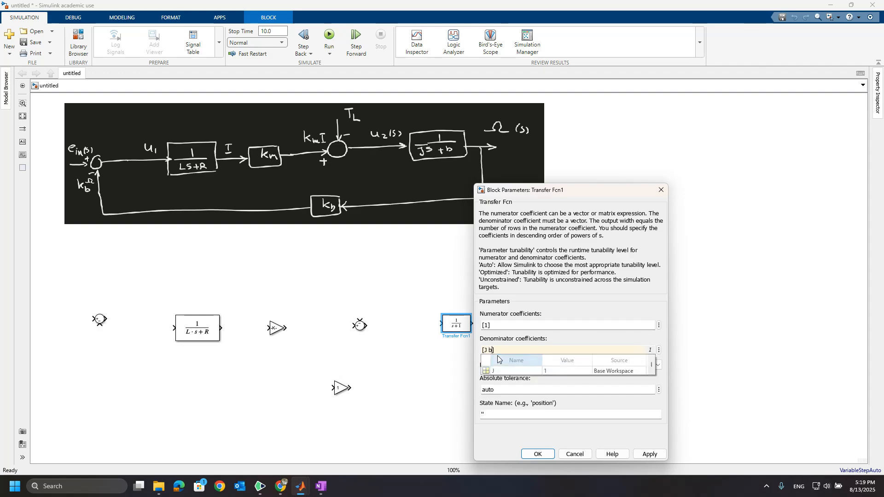
key(Escape)
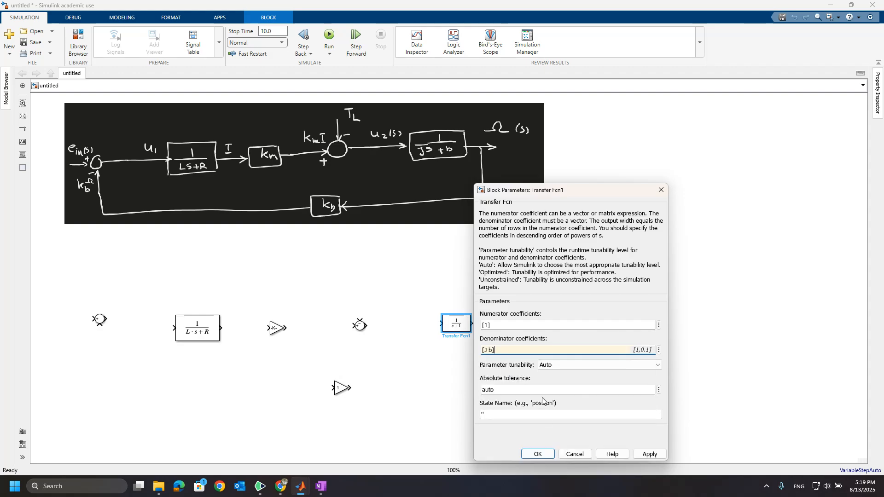
click(650, 455)
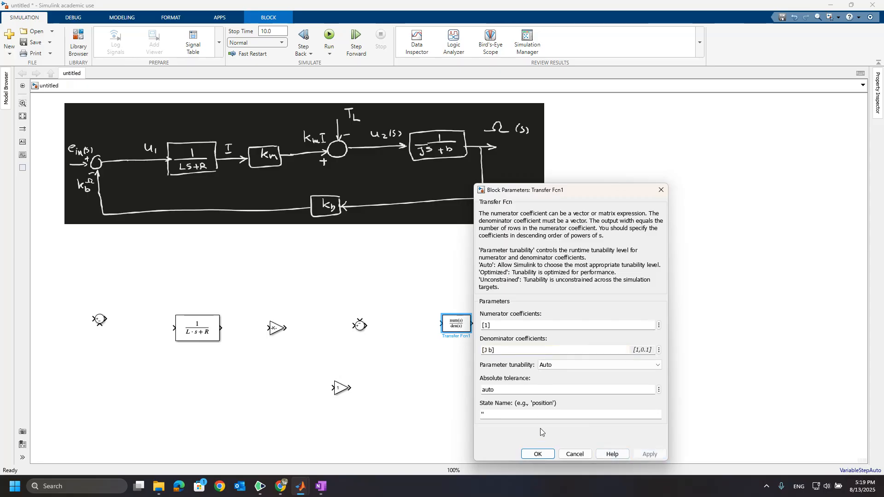
click(537, 454)
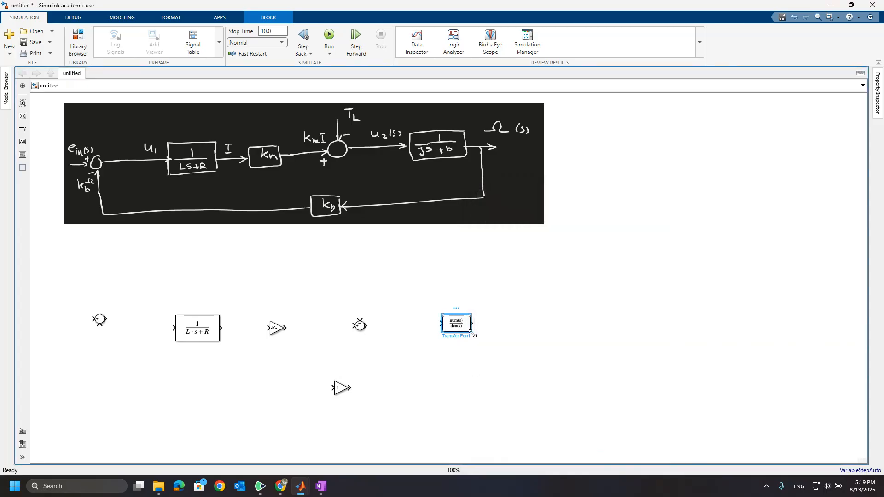
drag(472, 333, 490, 338)
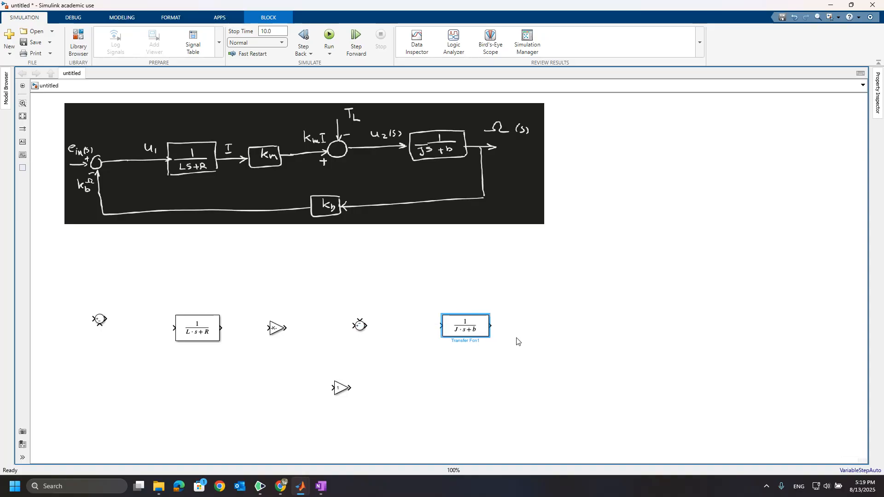
Step: Set the lower Gain block's gain to K_b and flip it to face left
double_click(342, 389)
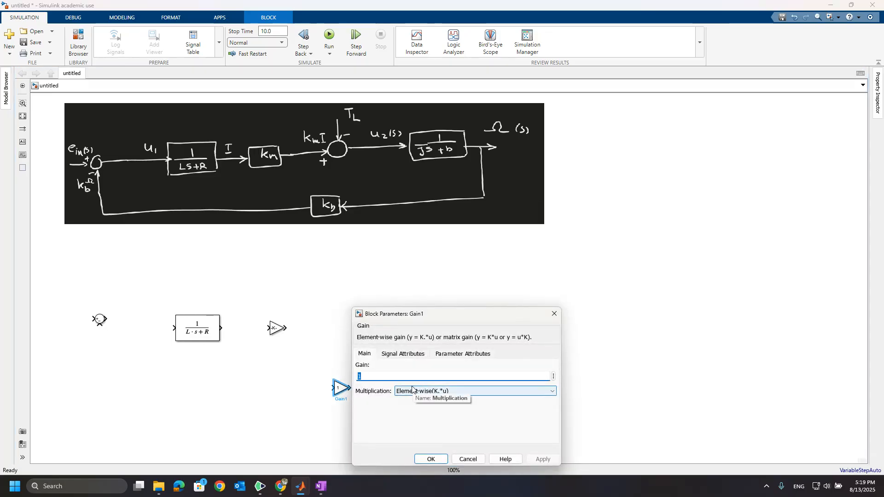
text(K_b)
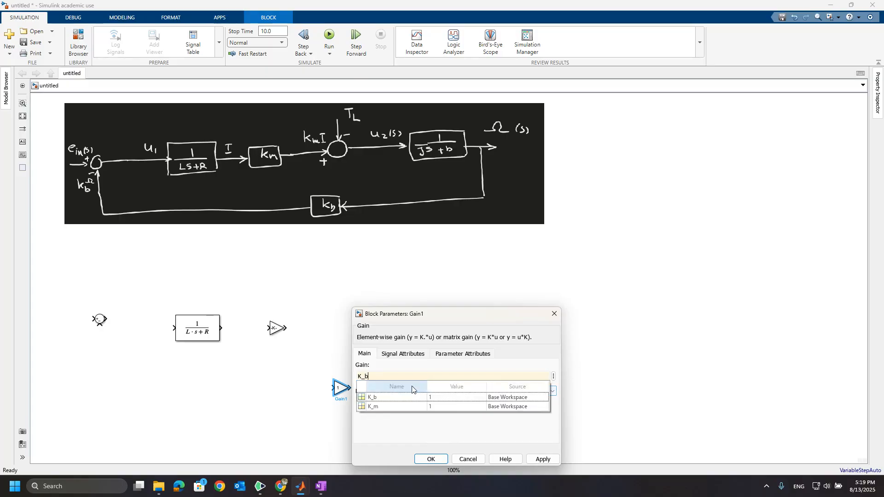
click(391, 397)
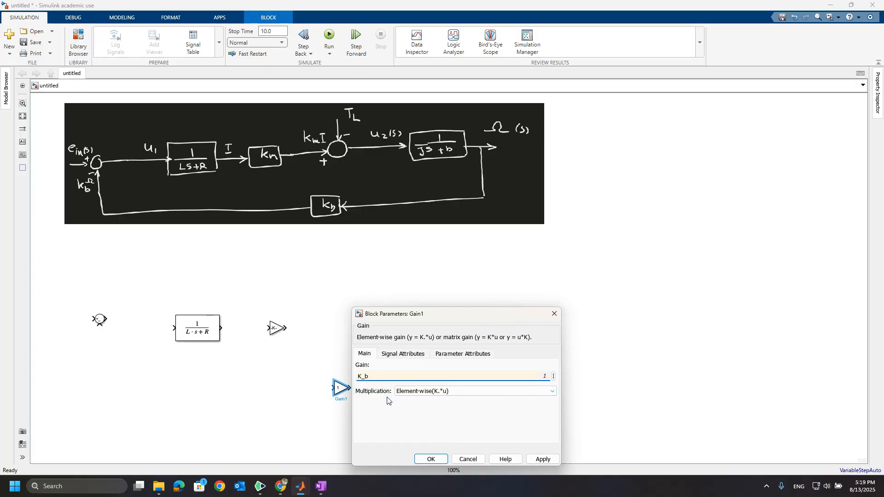
click(544, 459)
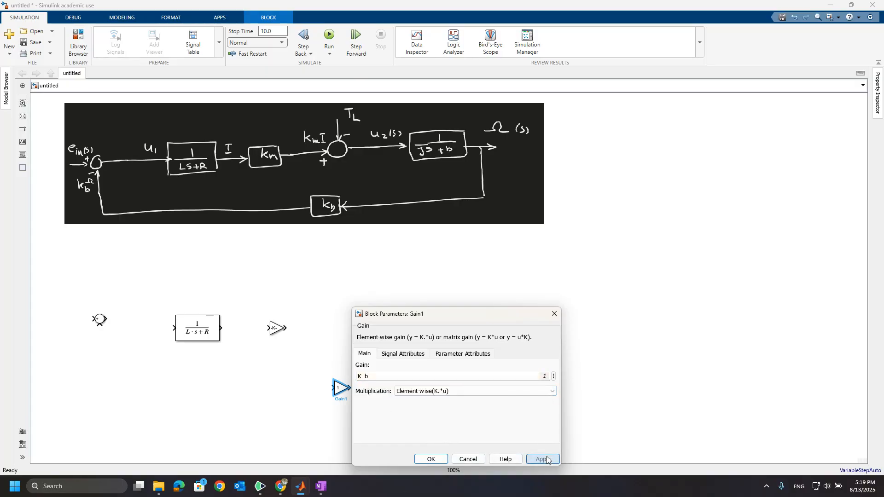
click(431, 459)
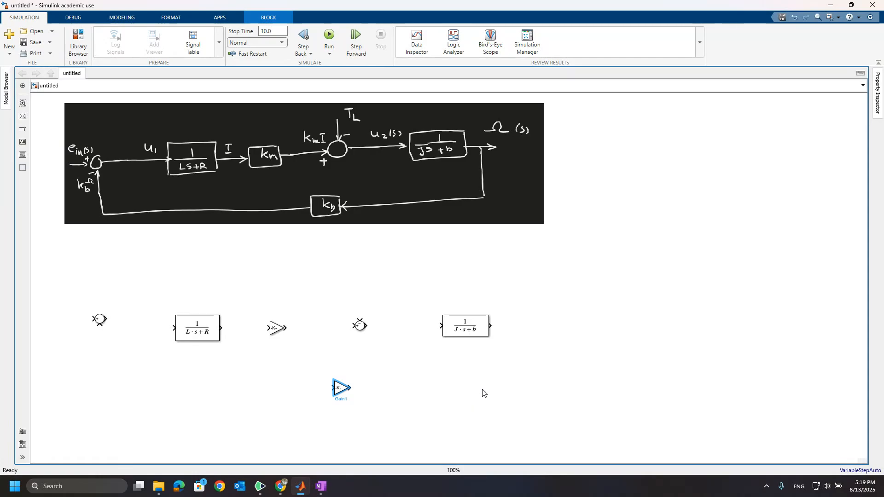
key(ctrl+r)
key(ctrl+r)
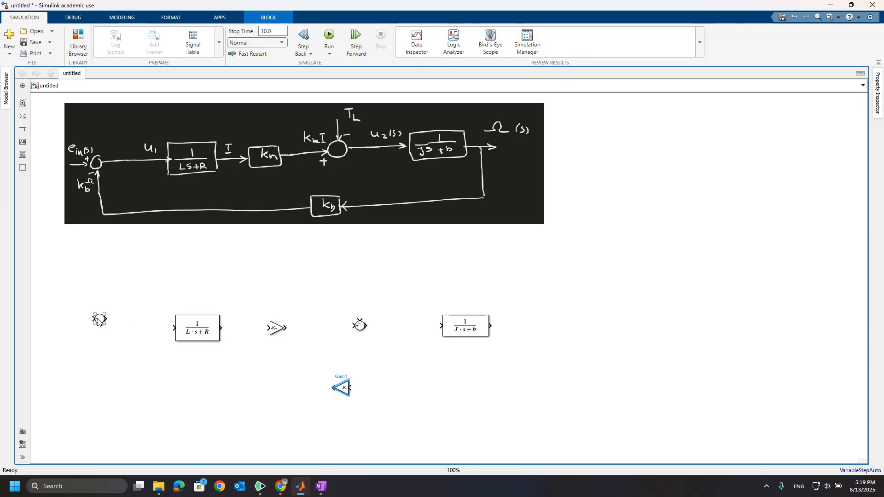
Step: Align the left Sum block with the row and connect it to the left Transfer Fcn
drag(98, 321, 98, 330)
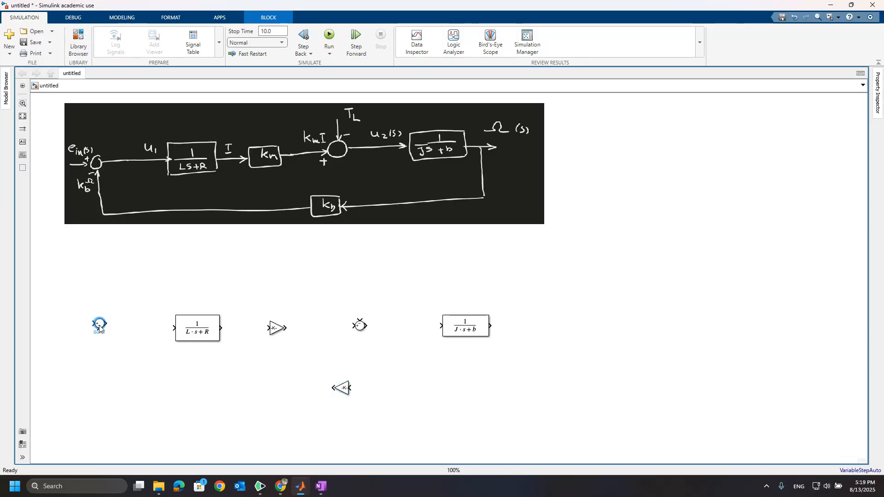
click(144, 335)
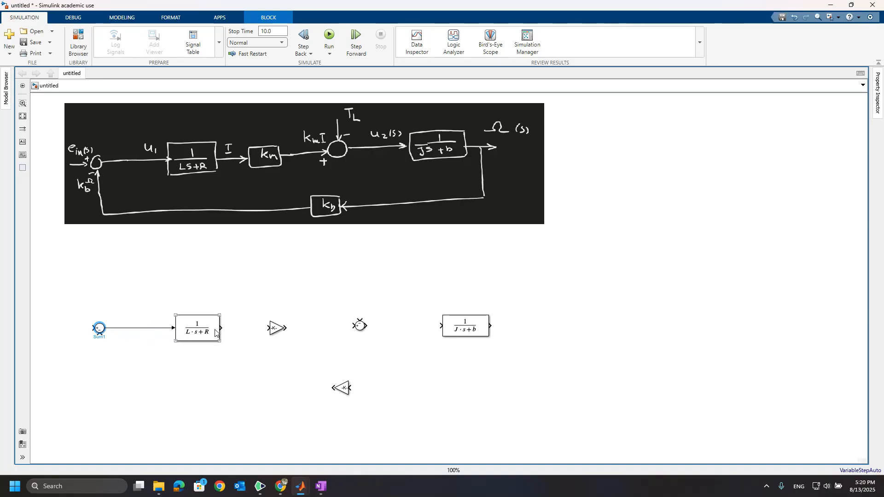
click(216, 332)
ctrl+click(276, 328)
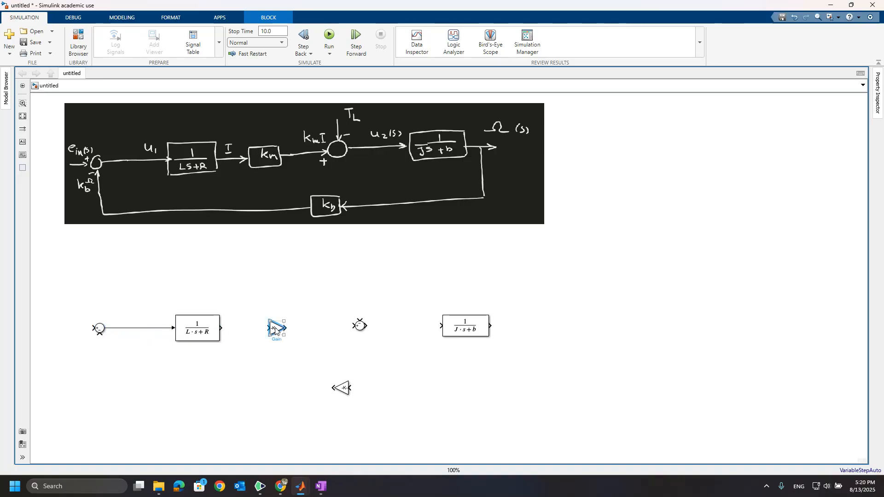
ctrl+click(360, 326)
click(324, 311)
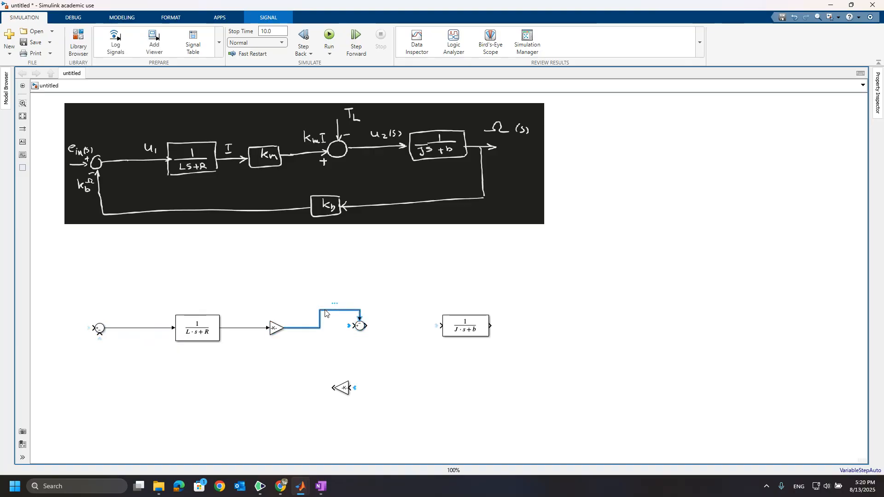
key(Delete)
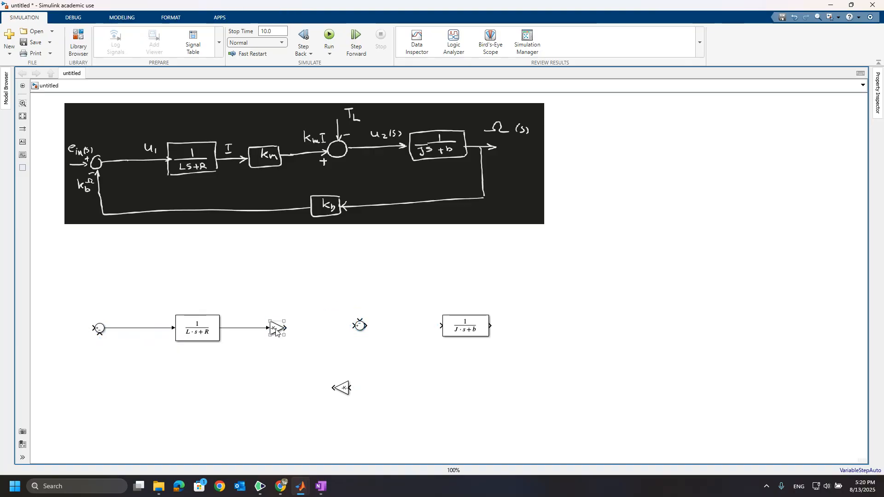
Step: Connect the first Gain to the right Sum block and the Sum to the right Transfer Fcn
click(278, 328)
drag(288, 327, 362, 329)
mouse_move(453, 330)
mouse_down()
mouse_move(445, 342)
mouse_move(463, 333)
mouse_up()
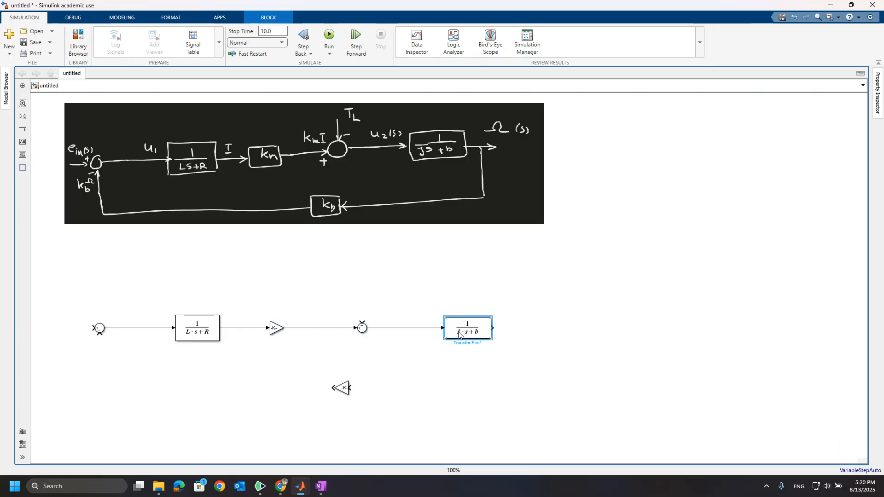
Step: Add a Scope at the right Transfer Fcn's output and branch that signal back through the lower Gain to the left Sum
double_click(544, 330)
text(scope)
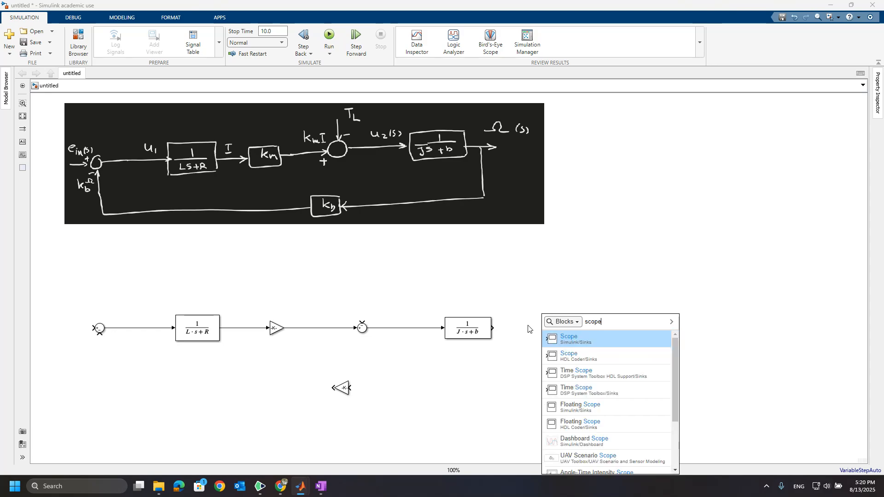
key(Return)
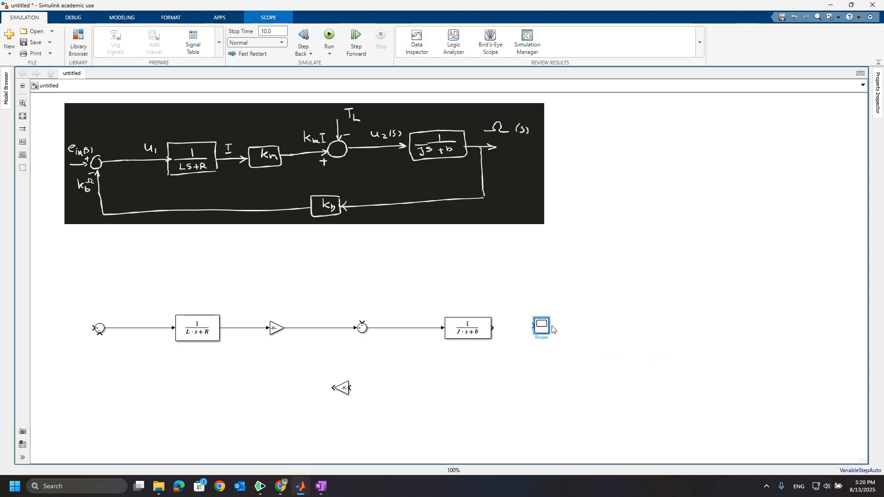
drag(545, 331, 586, 335)
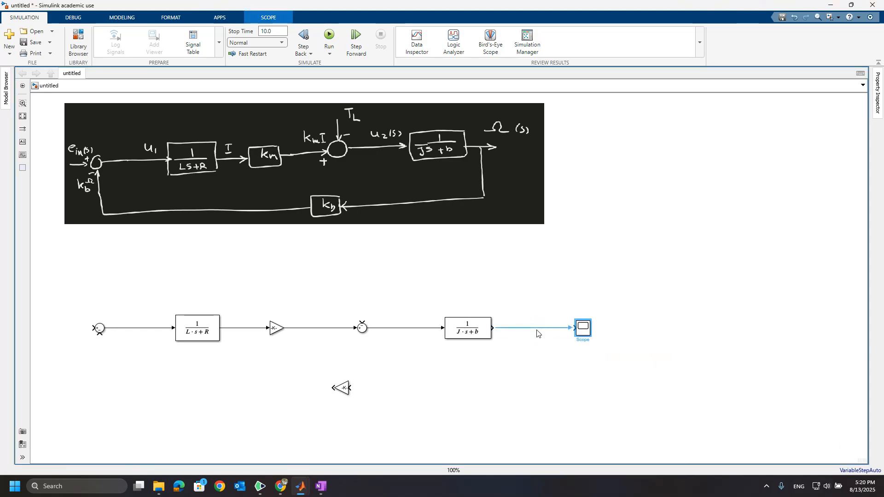
mouse_move(534, 328)
mouse_down()
mouse_move(534, 366)
mouse_move(386, 390)
mouse_move(121, 376)
mouse_move(100, 334)
mouse_up()
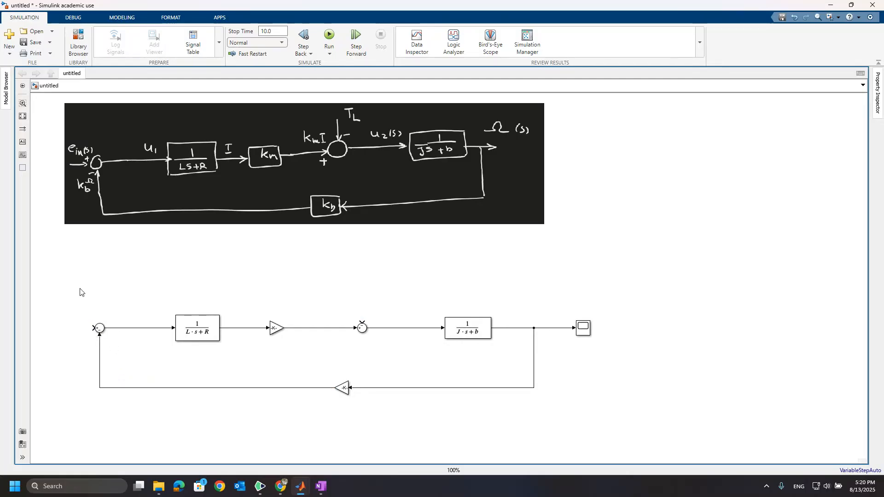
Step: Add a Sine Wave source block connected to the left Sum block's input
double_click(51, 337)
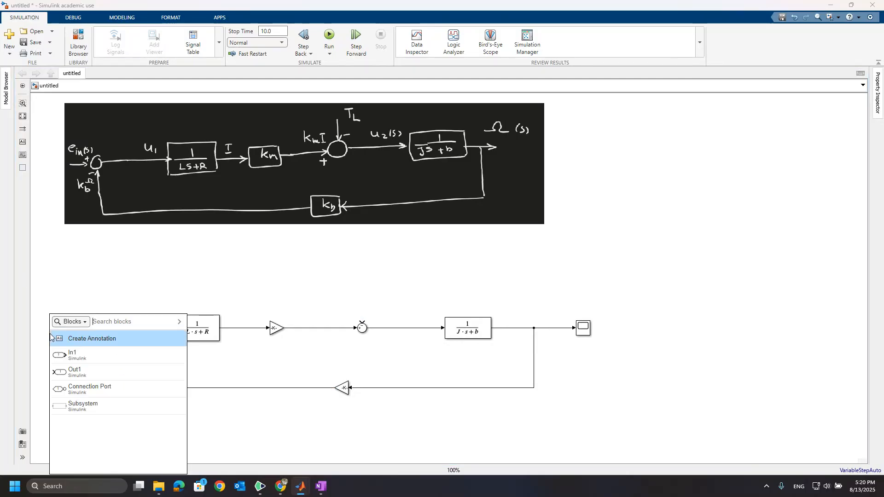
text(sine)
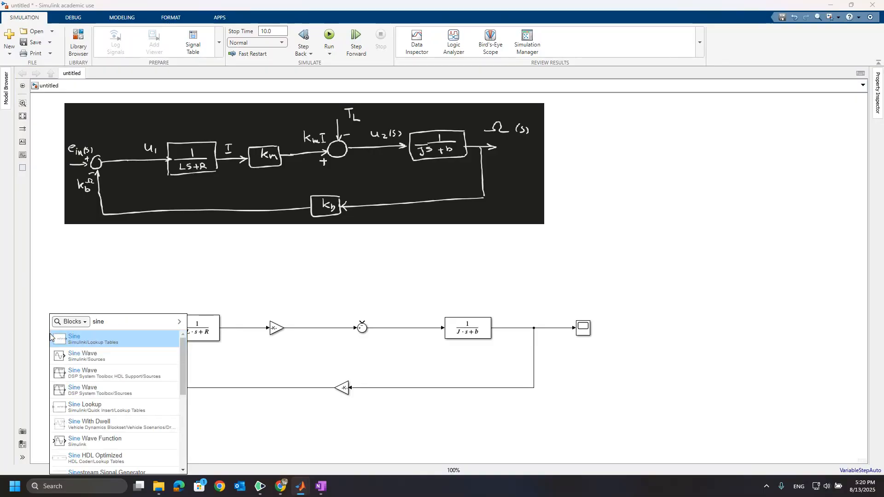
text( wa)
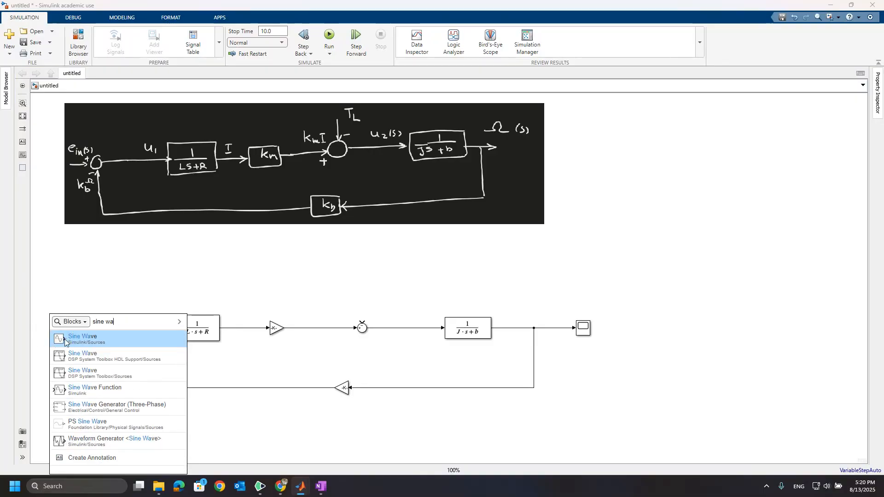
click(65, 339)
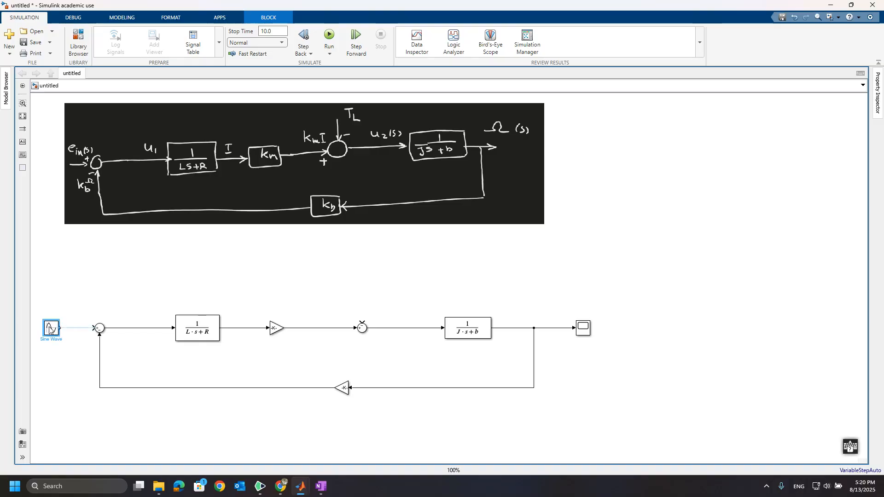
click(69, 328)
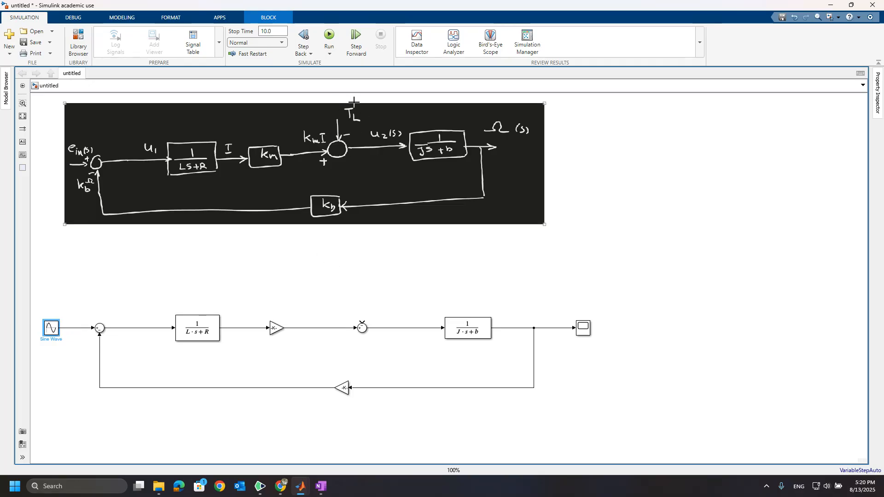
Step: Add a Constant block above the right Sum block and connect it to the Sum's upper input
double_click(384, 296)
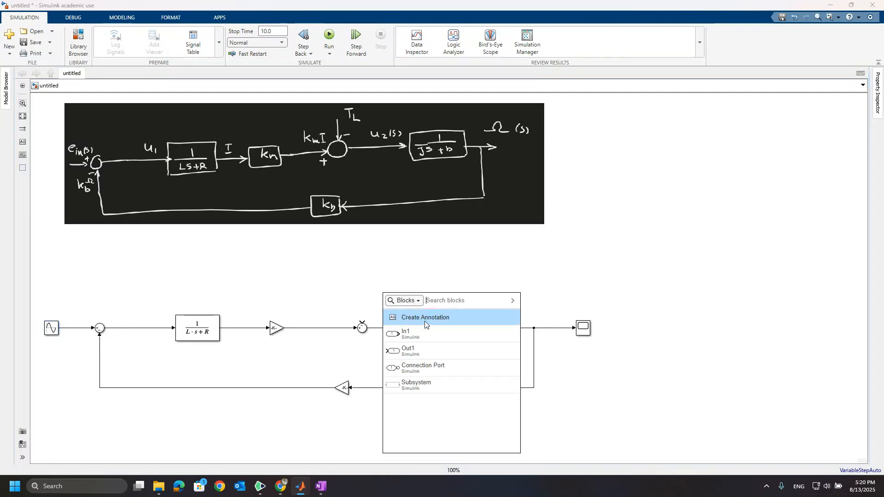
text(cons)
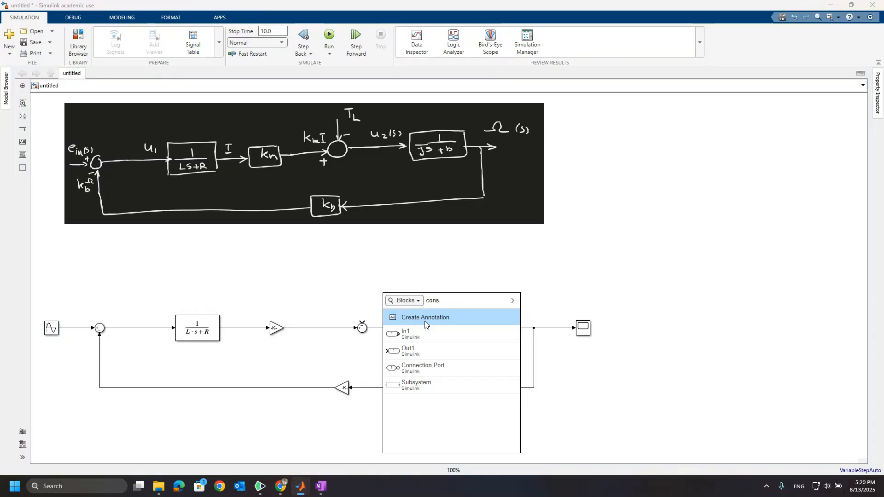
click(417, 318)
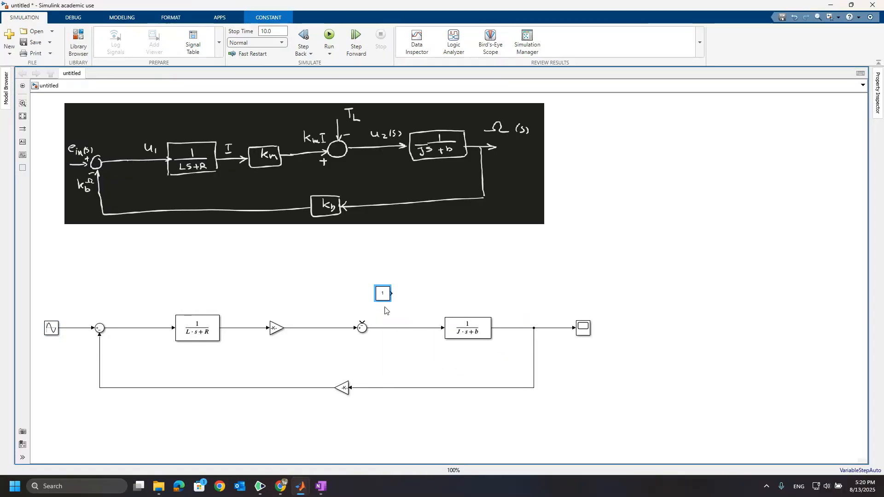
drag(384, 297, 362, 322)
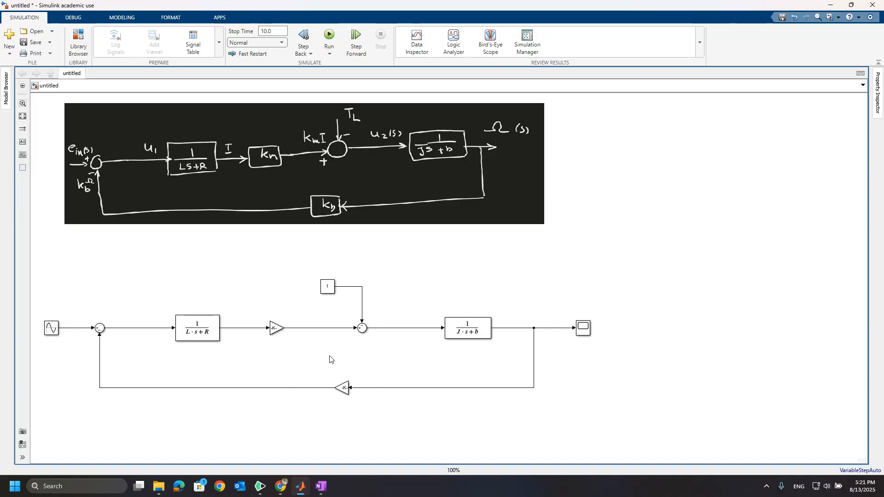
Step: Run the simulation and open the Scope to view the output, then close it
click(182, 328)
click(329, 35)
click(582, 328)
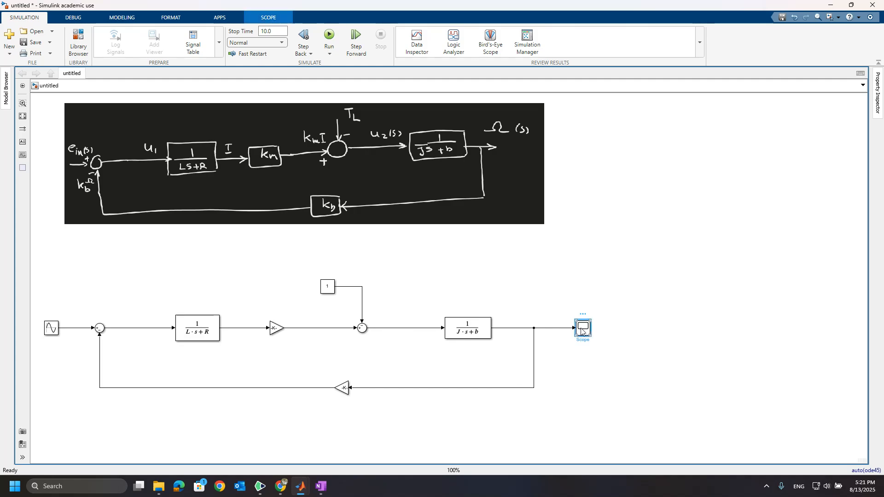
double_click(581, 331)
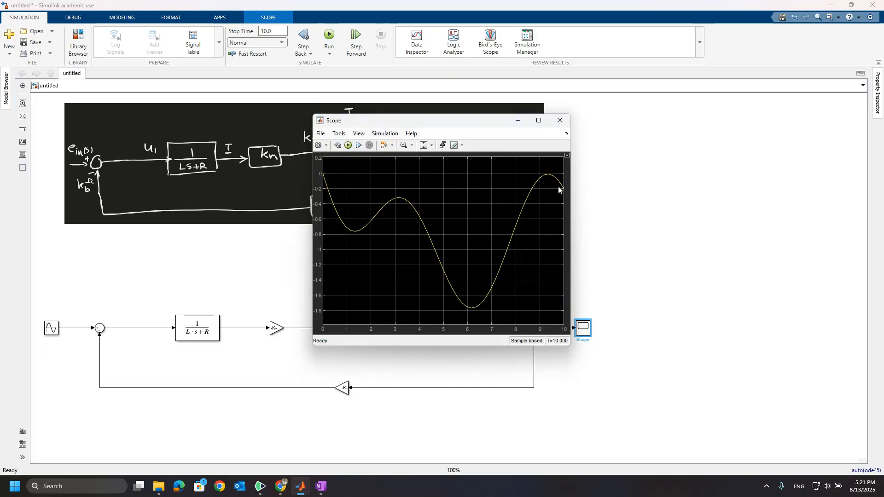
click(559, 122)
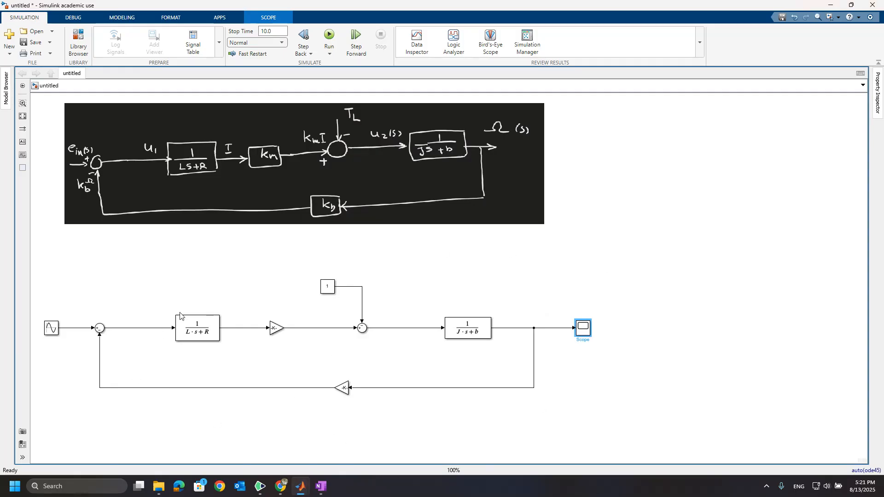
Step: Enlarge both Gain blocks so their K_m and K_b gain labels are readable
click(345, 389)
drag(333, 394, 328, 401)
click(276, 327)
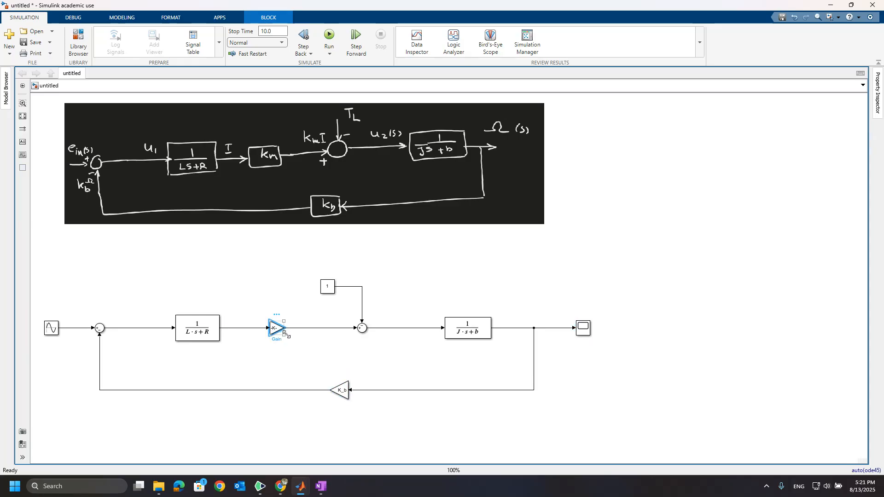
drag(285, 334, 297, 341)
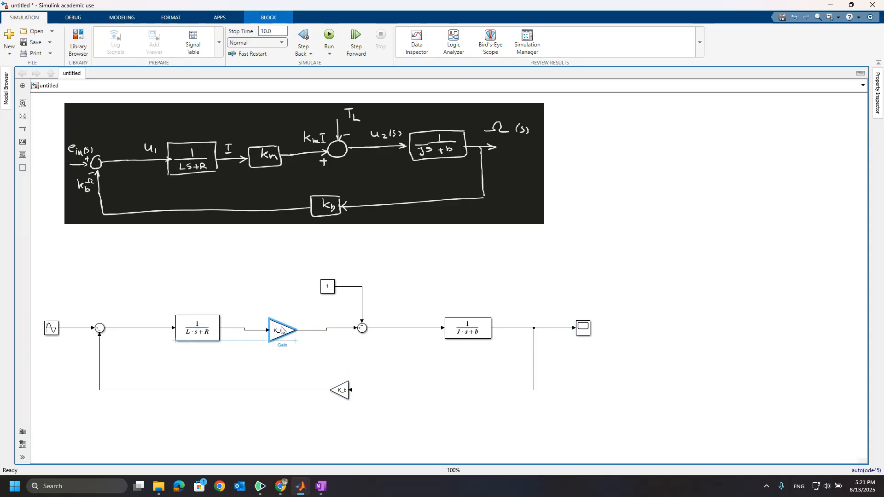
click(363, 358)
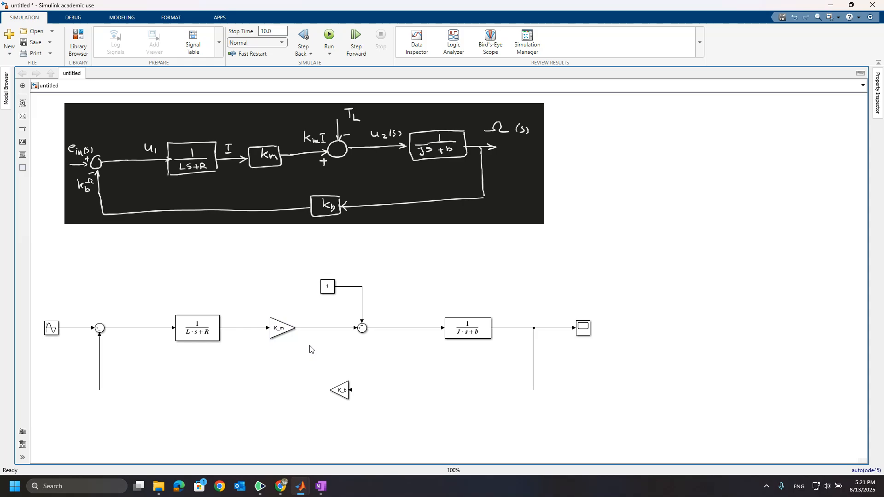
click(283, 332)
click(340, 392)
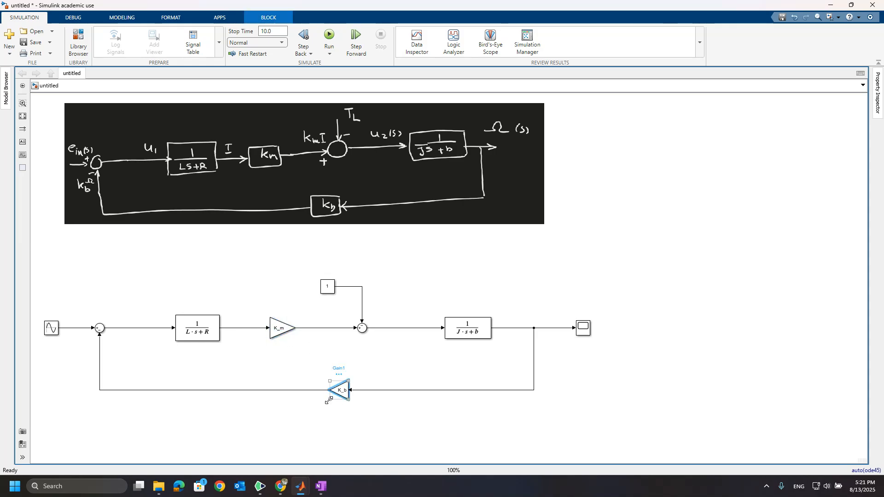
drag(329, 400, 324, 404)
click(429, 386)
mouse_move(297, 492)
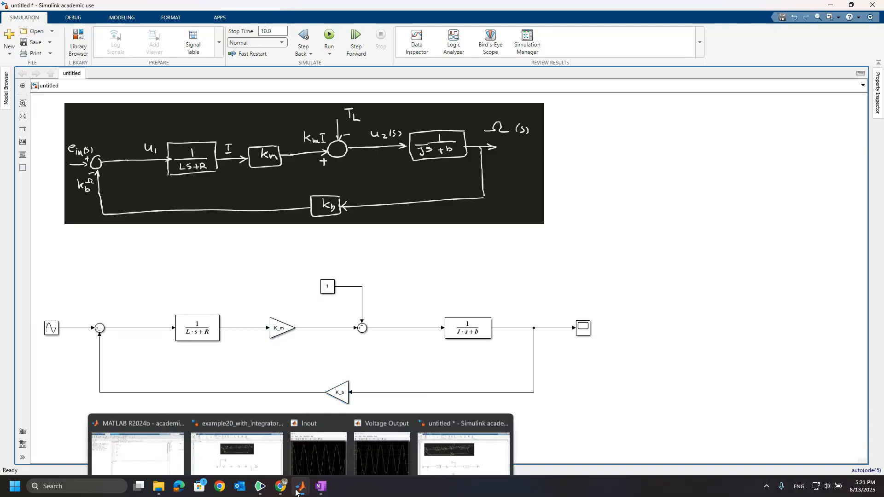